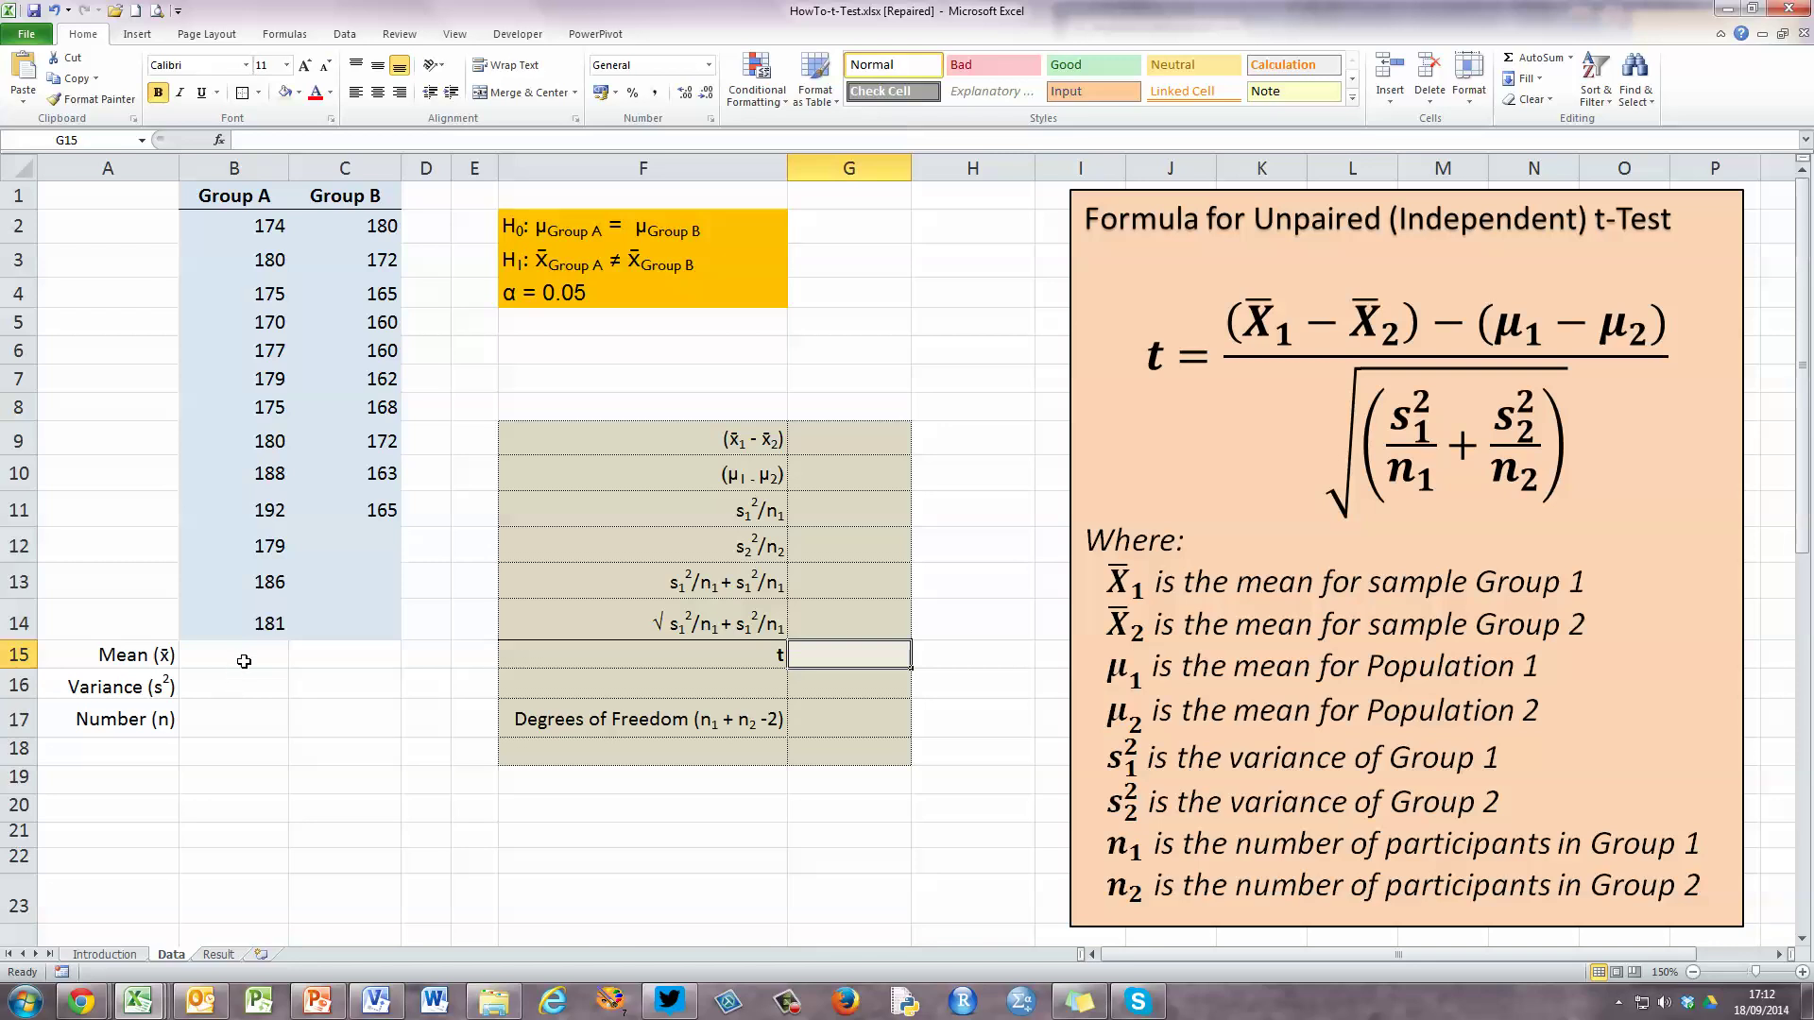
# Calculate Group A's mean in B15 with the formula =AVERAGE(B2:B14).
pyautogui.click(238, 657)
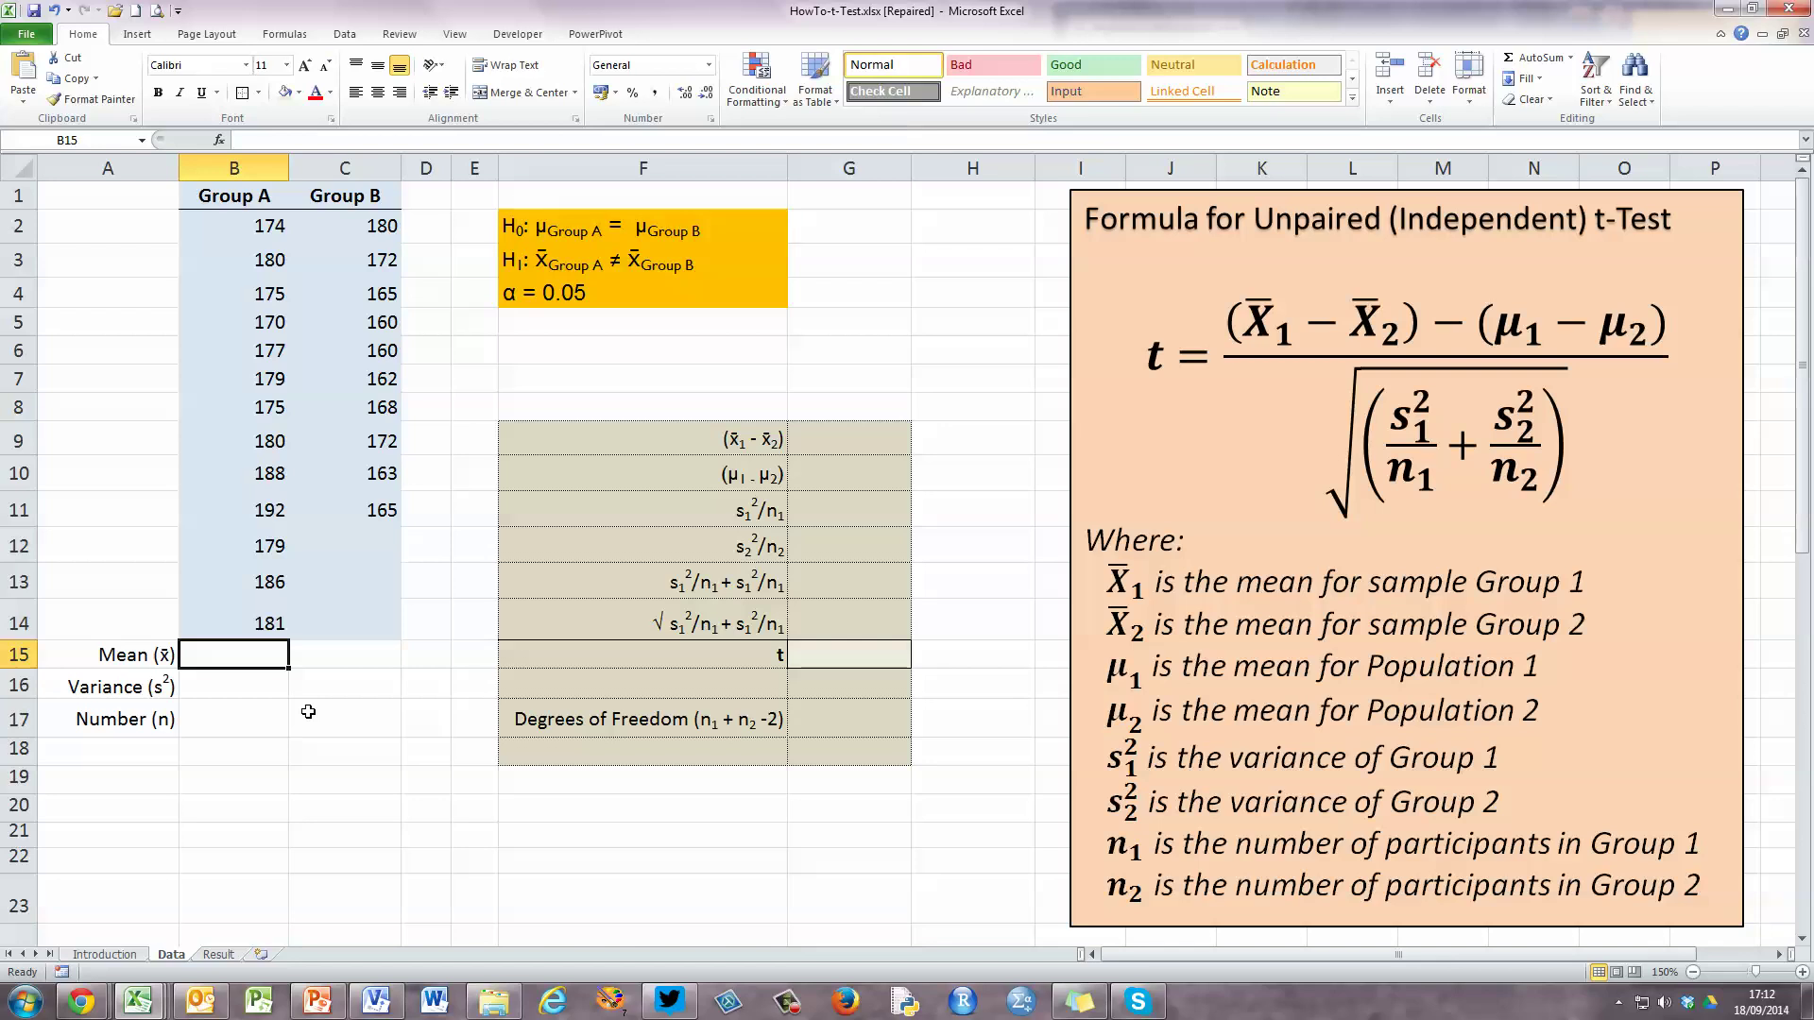
pyautogui.write('=avera')
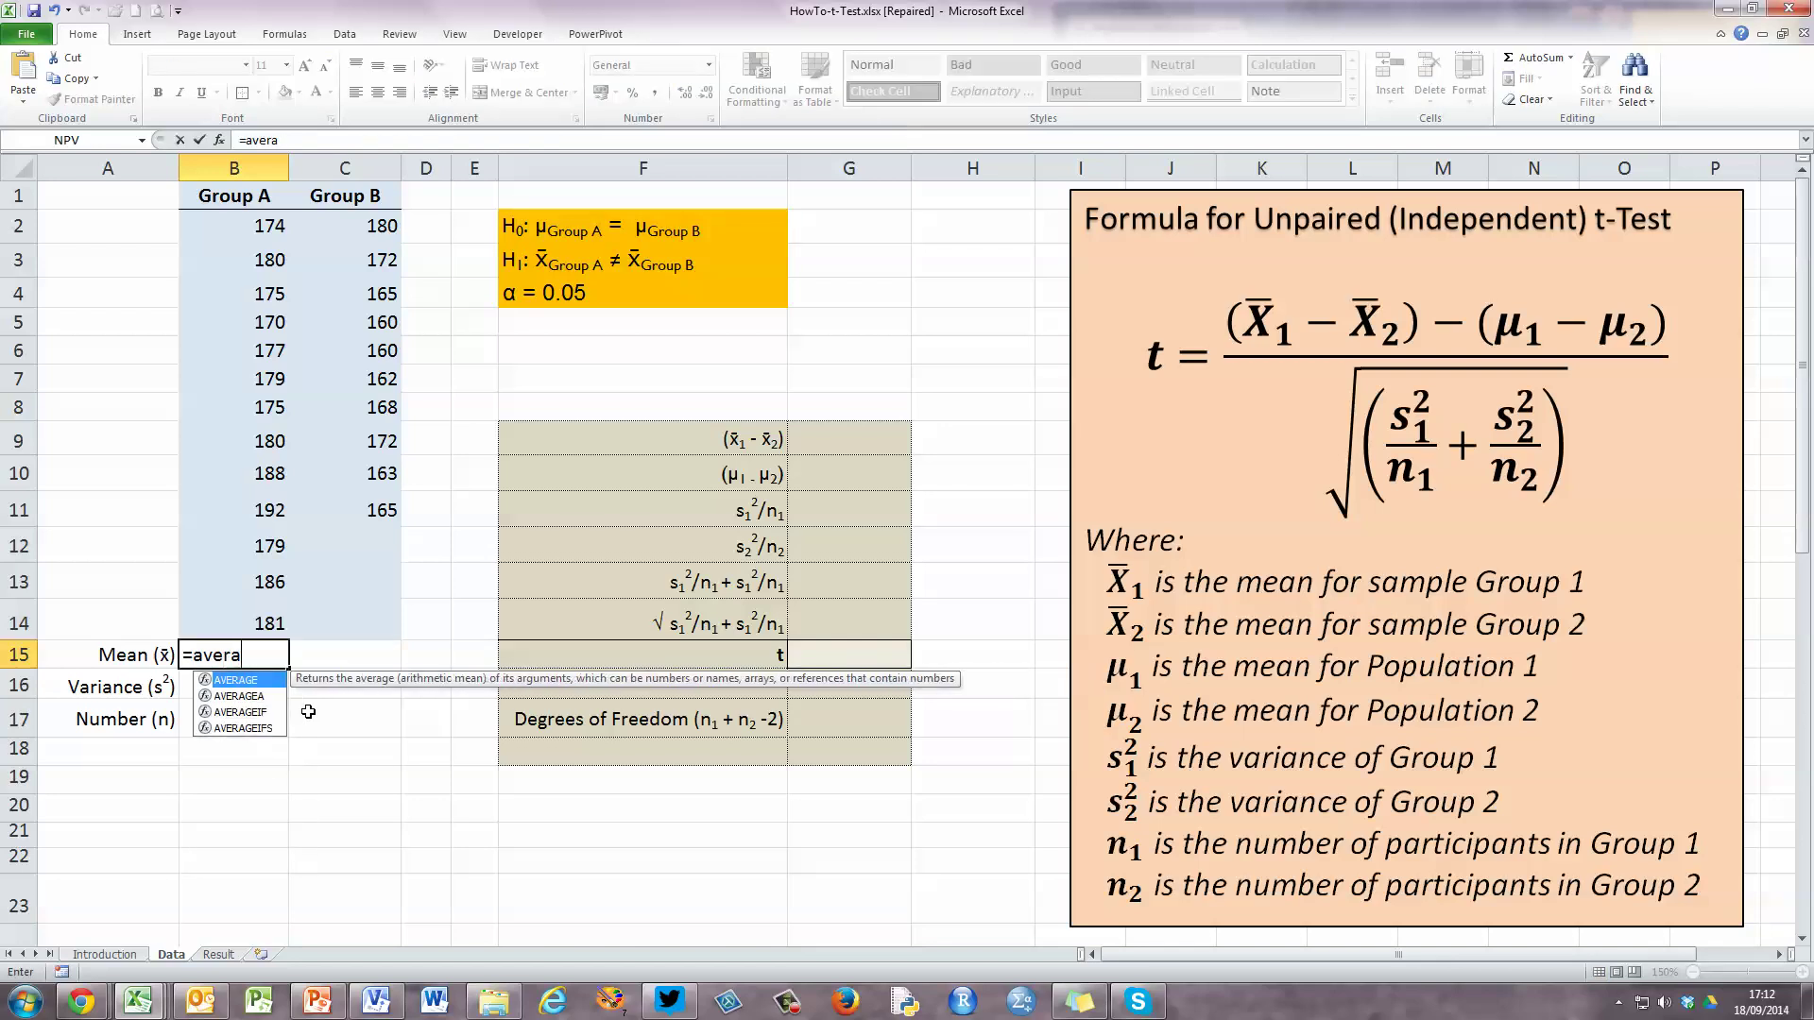
pyautogui.write('ge(')
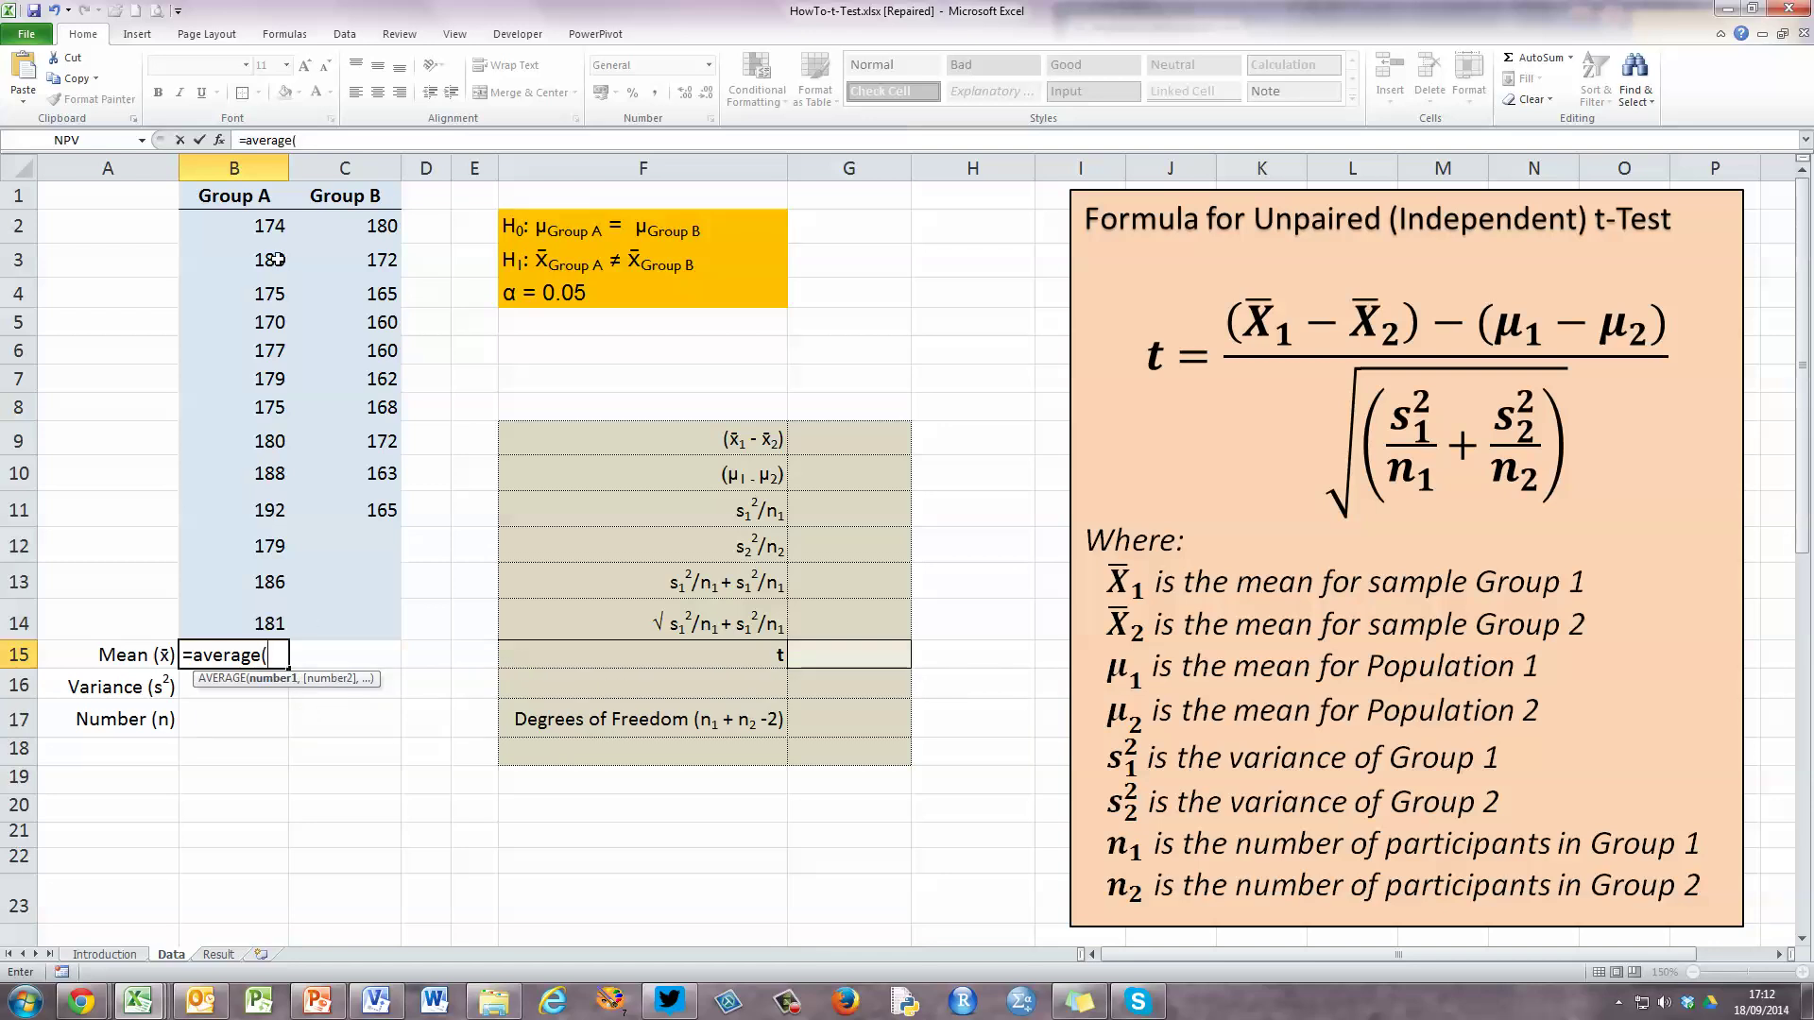
pyautogui.moveTo(255, 226); pyautogui.dragTo(290, 631)
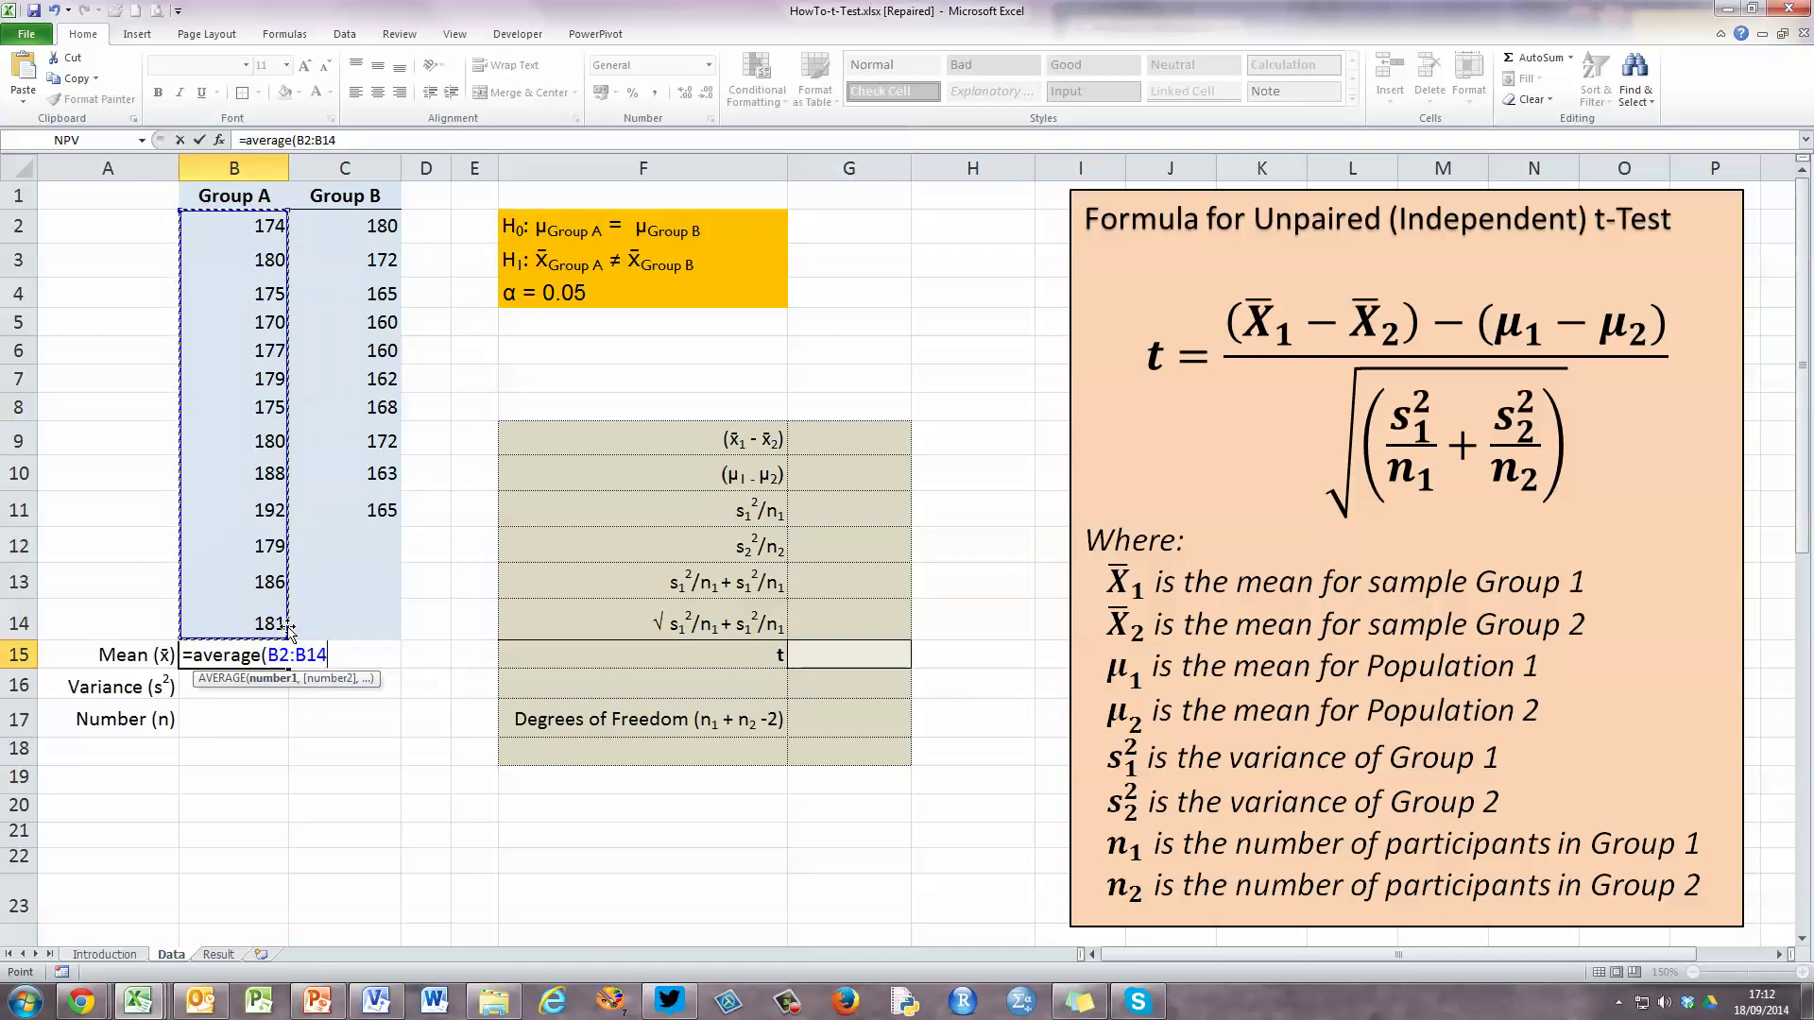
pyautogui.write(')')
pyautogui.press('Return')
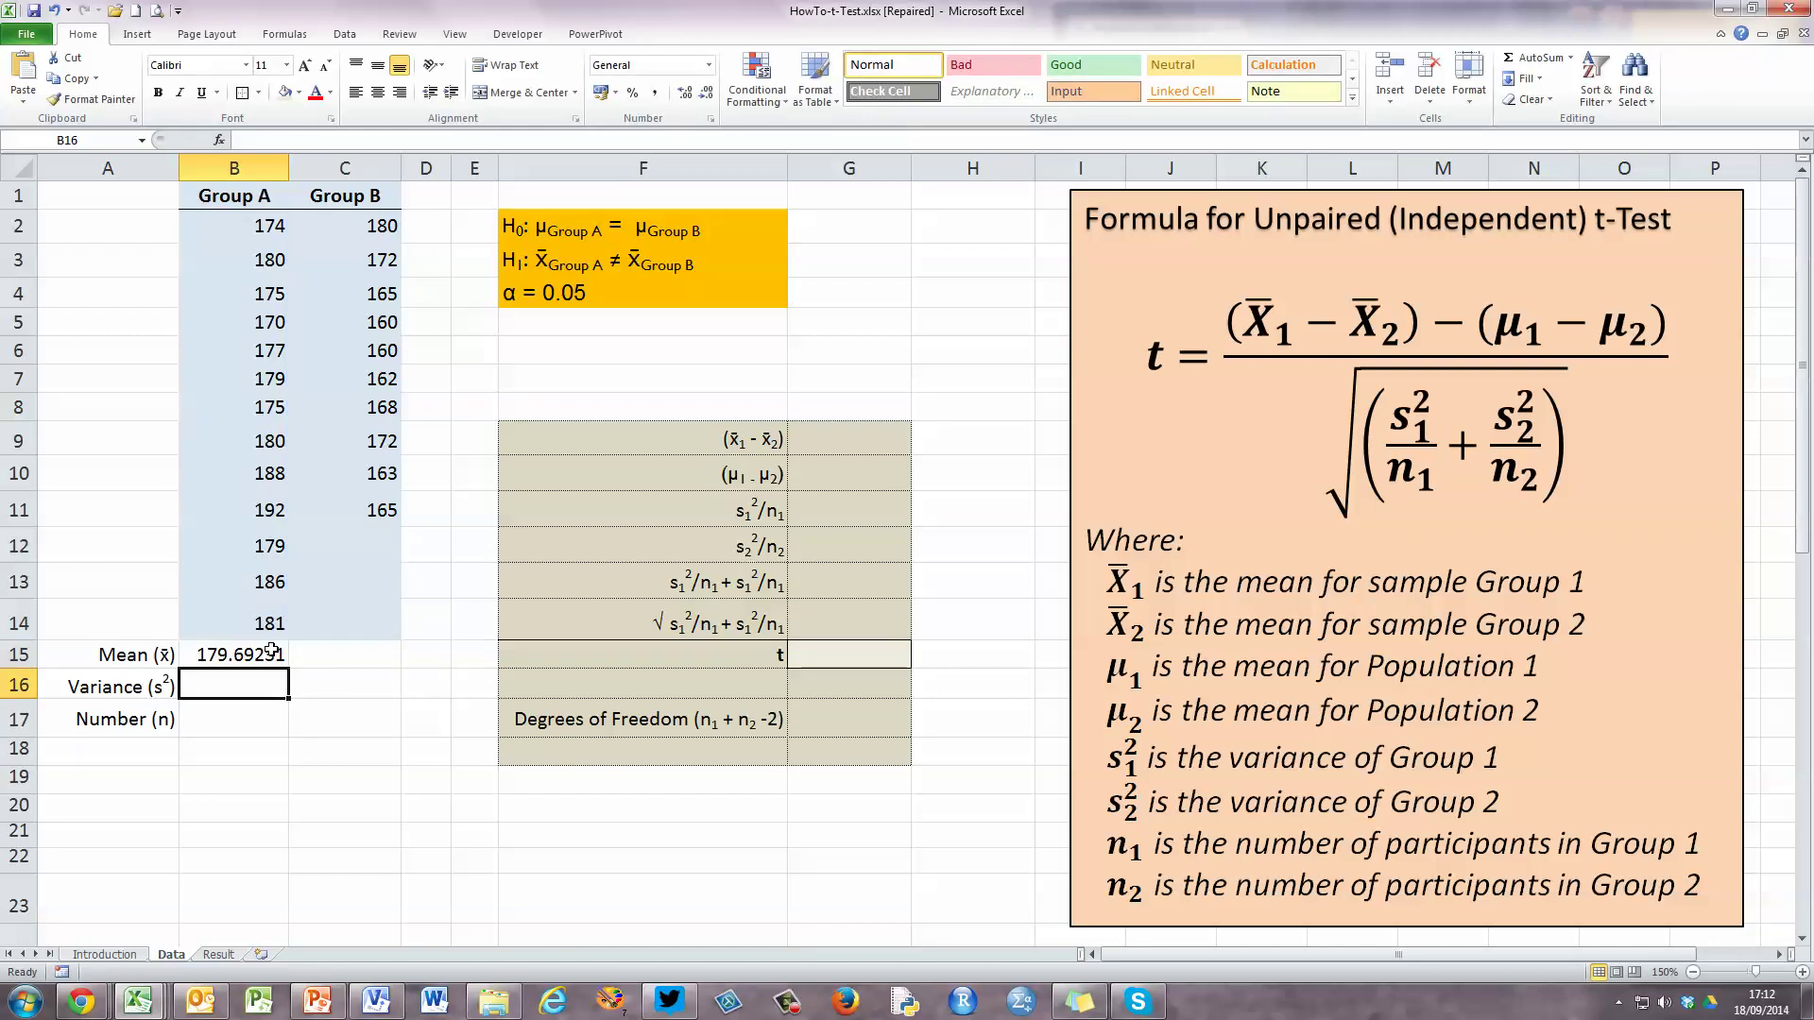
# Calculate Group A's sample variance in B16 with the formula =VAR.S(B2:B14).
pyautogui.write('=var')
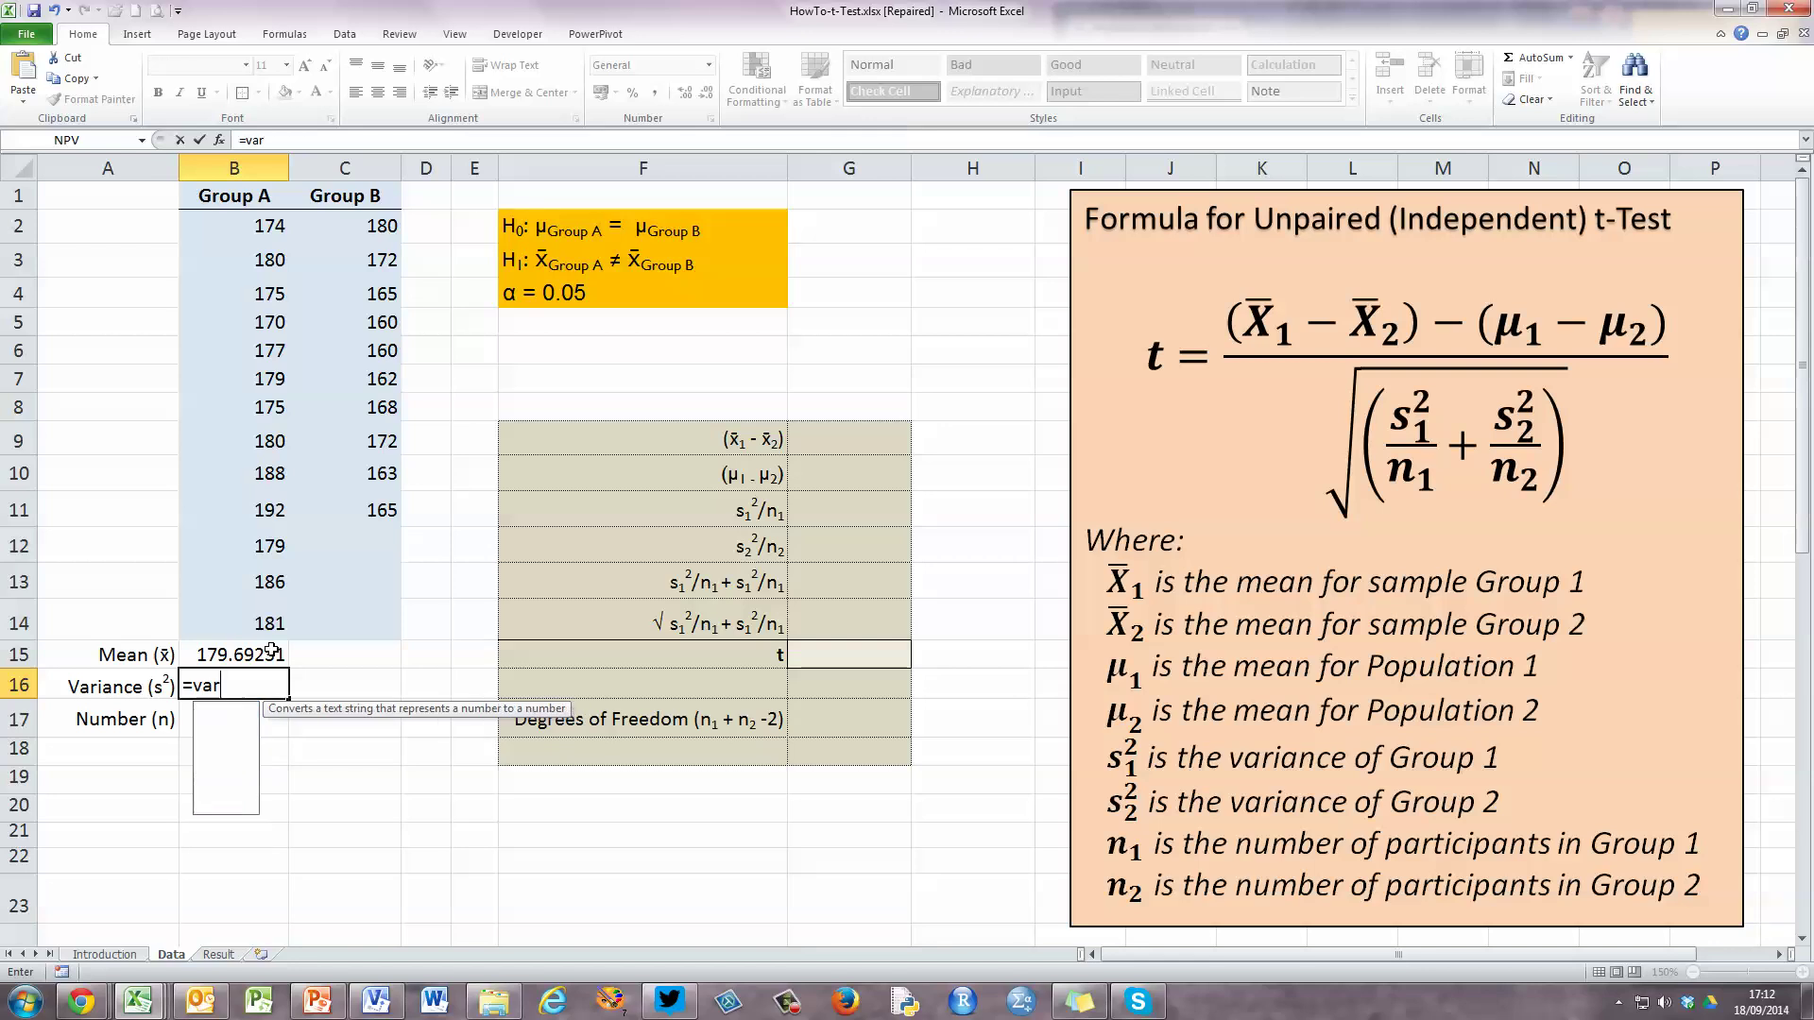
pyautogui.write('.s')
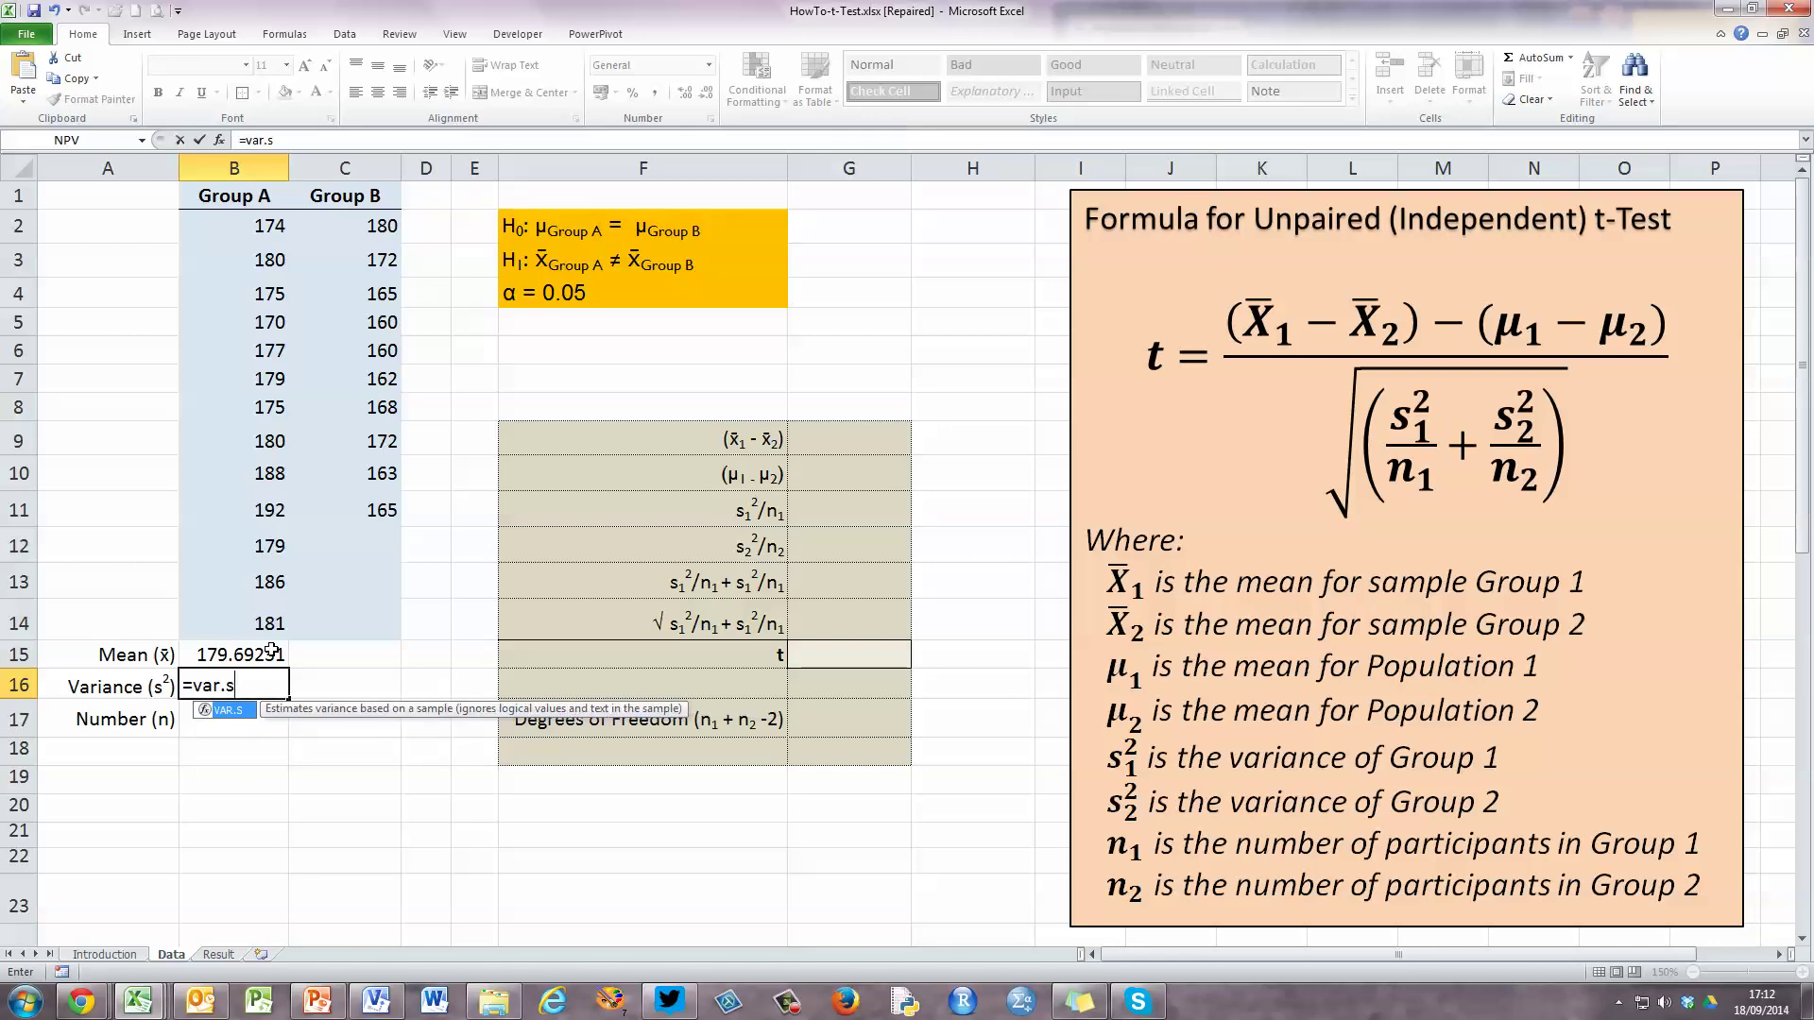
pyautogui.write('(')
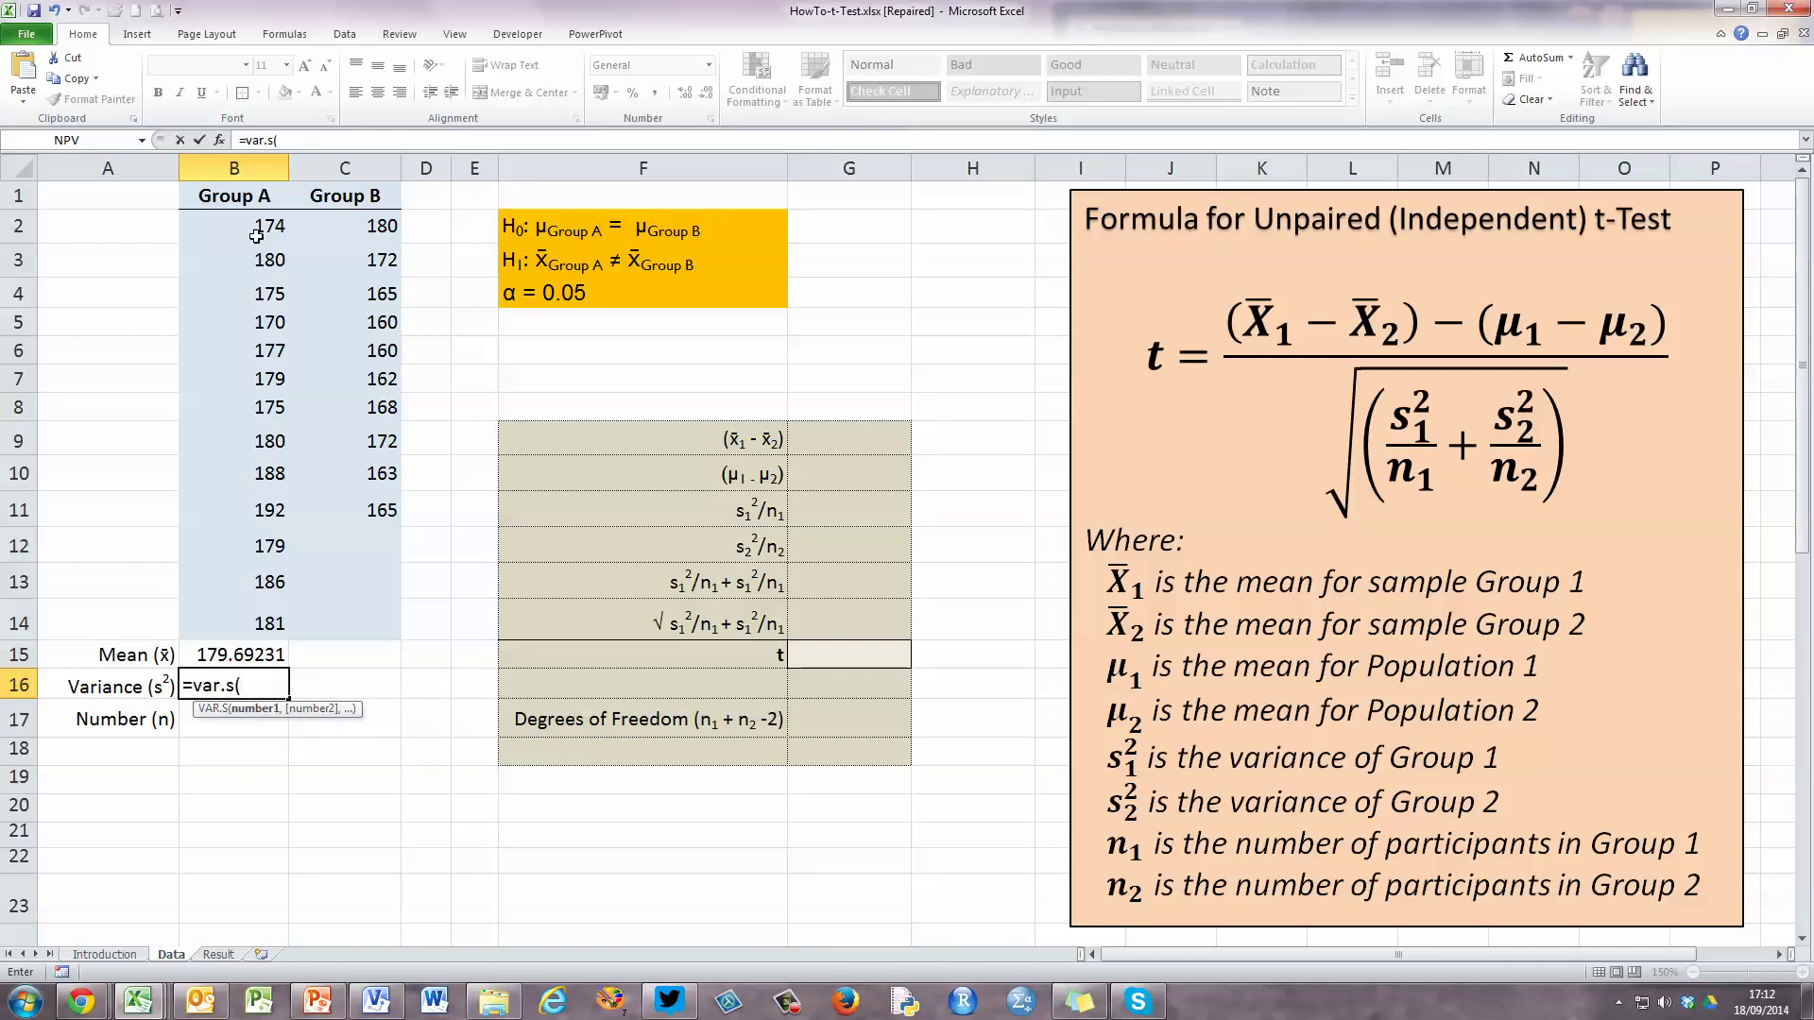
pyautogui.moveTo(274, 223); pyautogui.dragTo(276, 627)
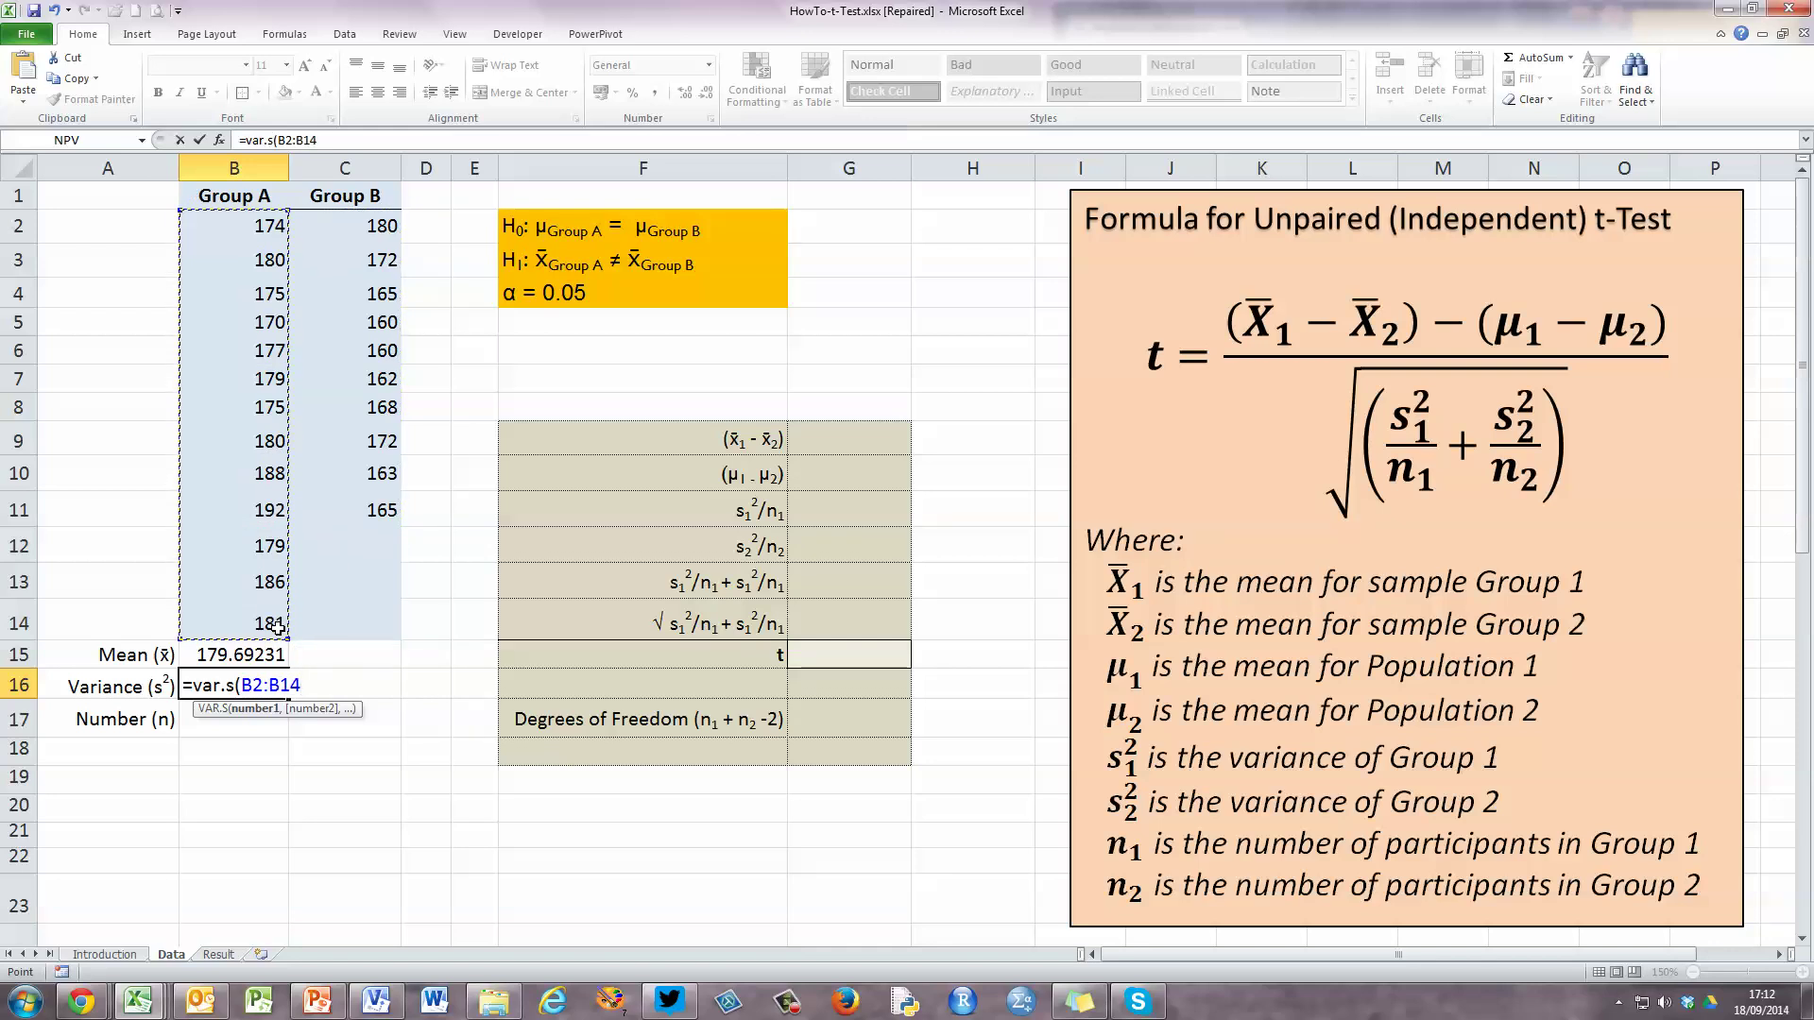
pyautogui.write(')')
pyautogui.press('Return')
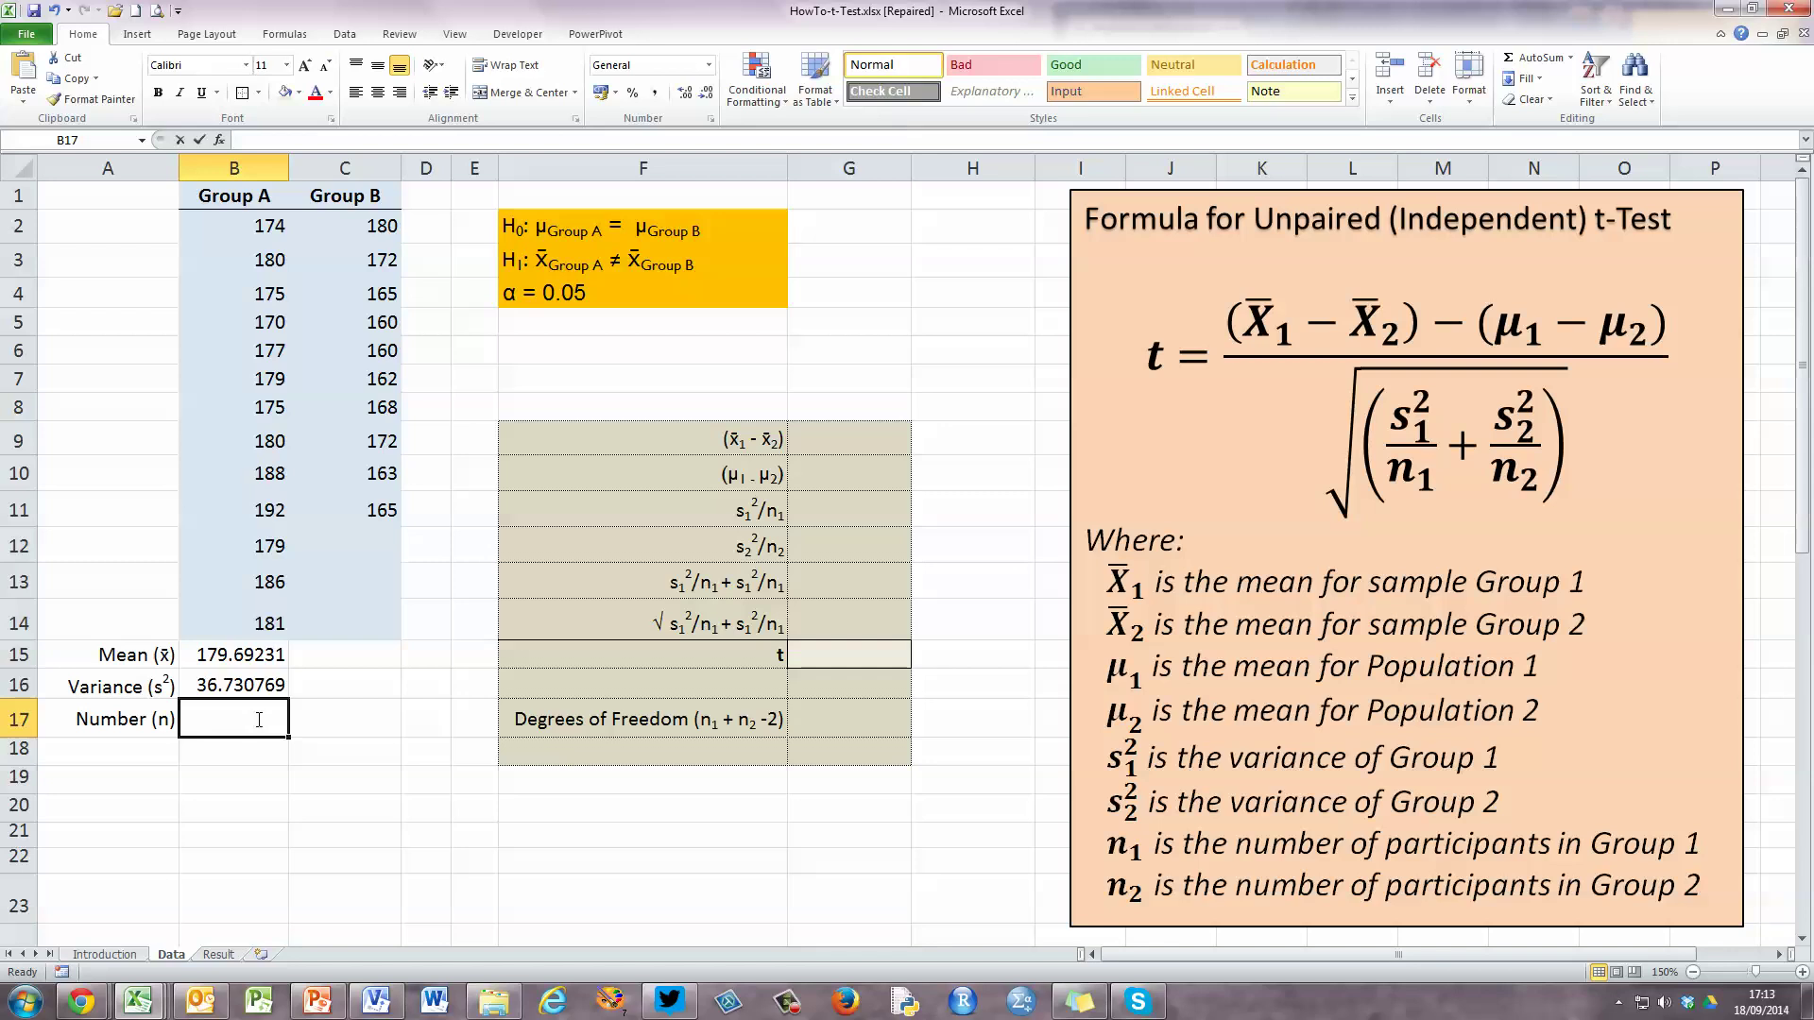
# Count Group A's values in B17 with =COUNT(B2:B14), and fill the B15:B17 formulas across to column C for Group B.
pyautogui.write('=count(')
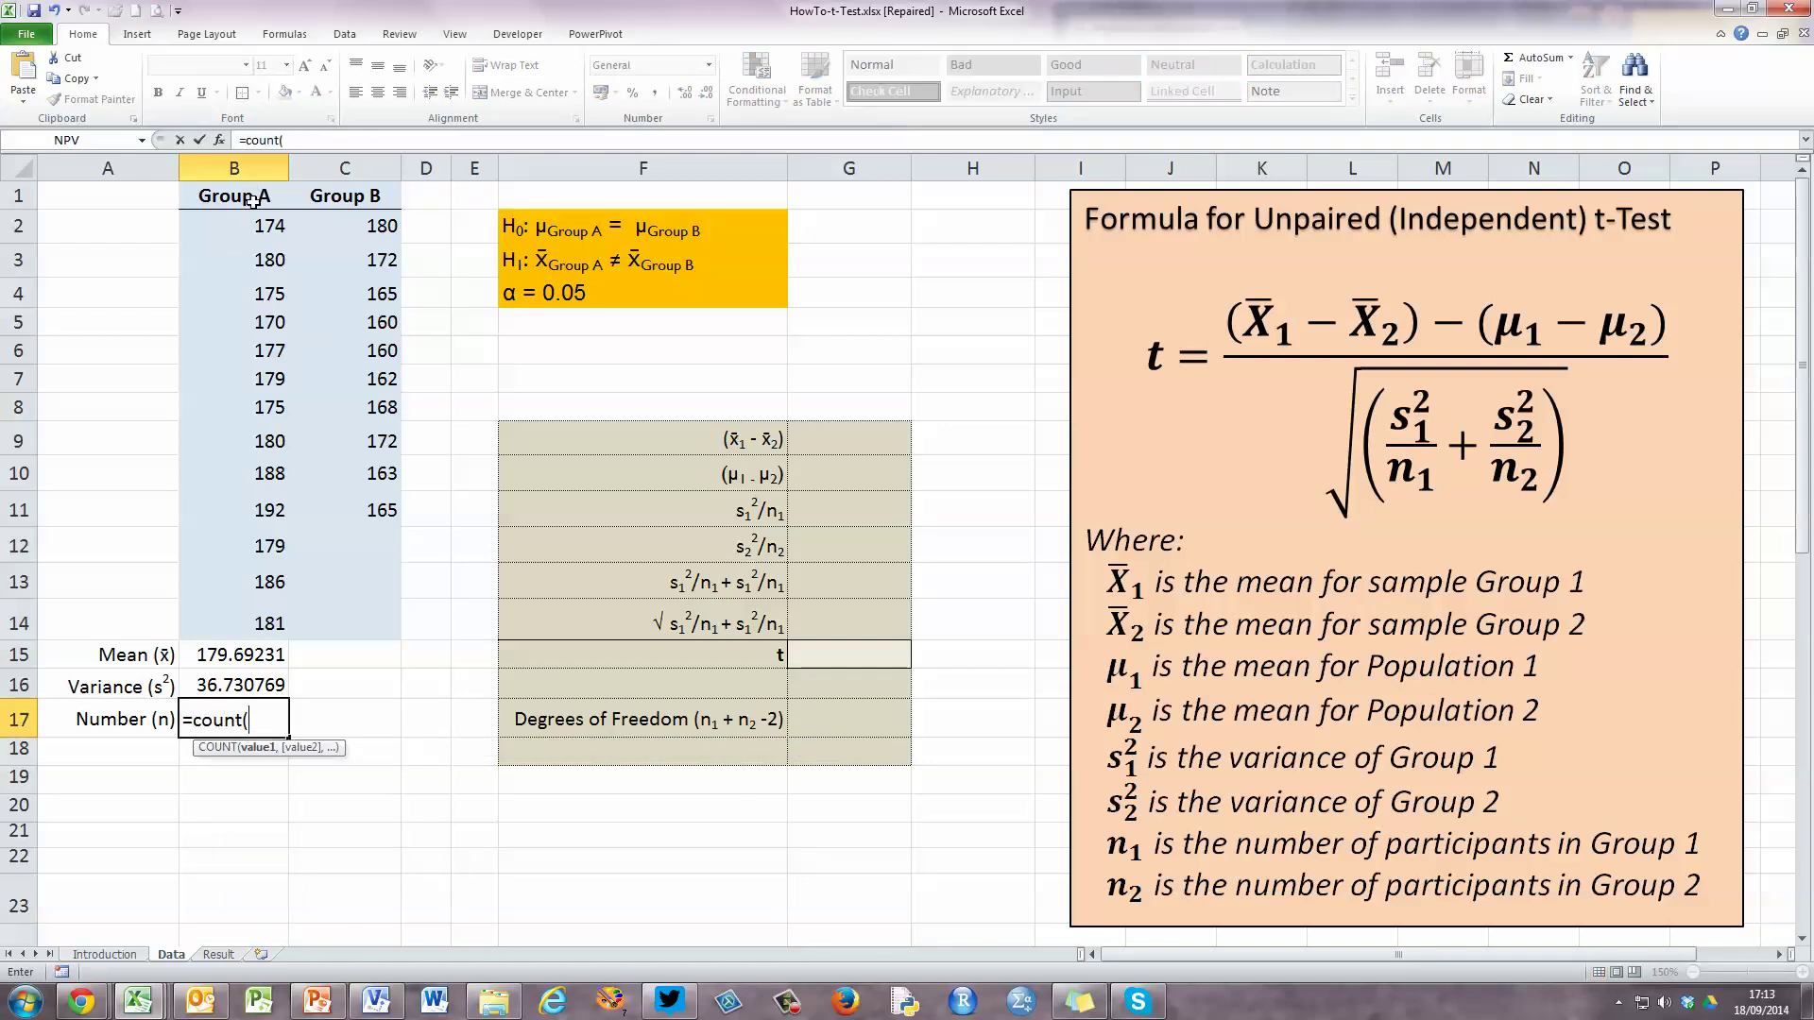
pyautogui.moveTo(257, 227); pyautogui.dragTo(262, 626)
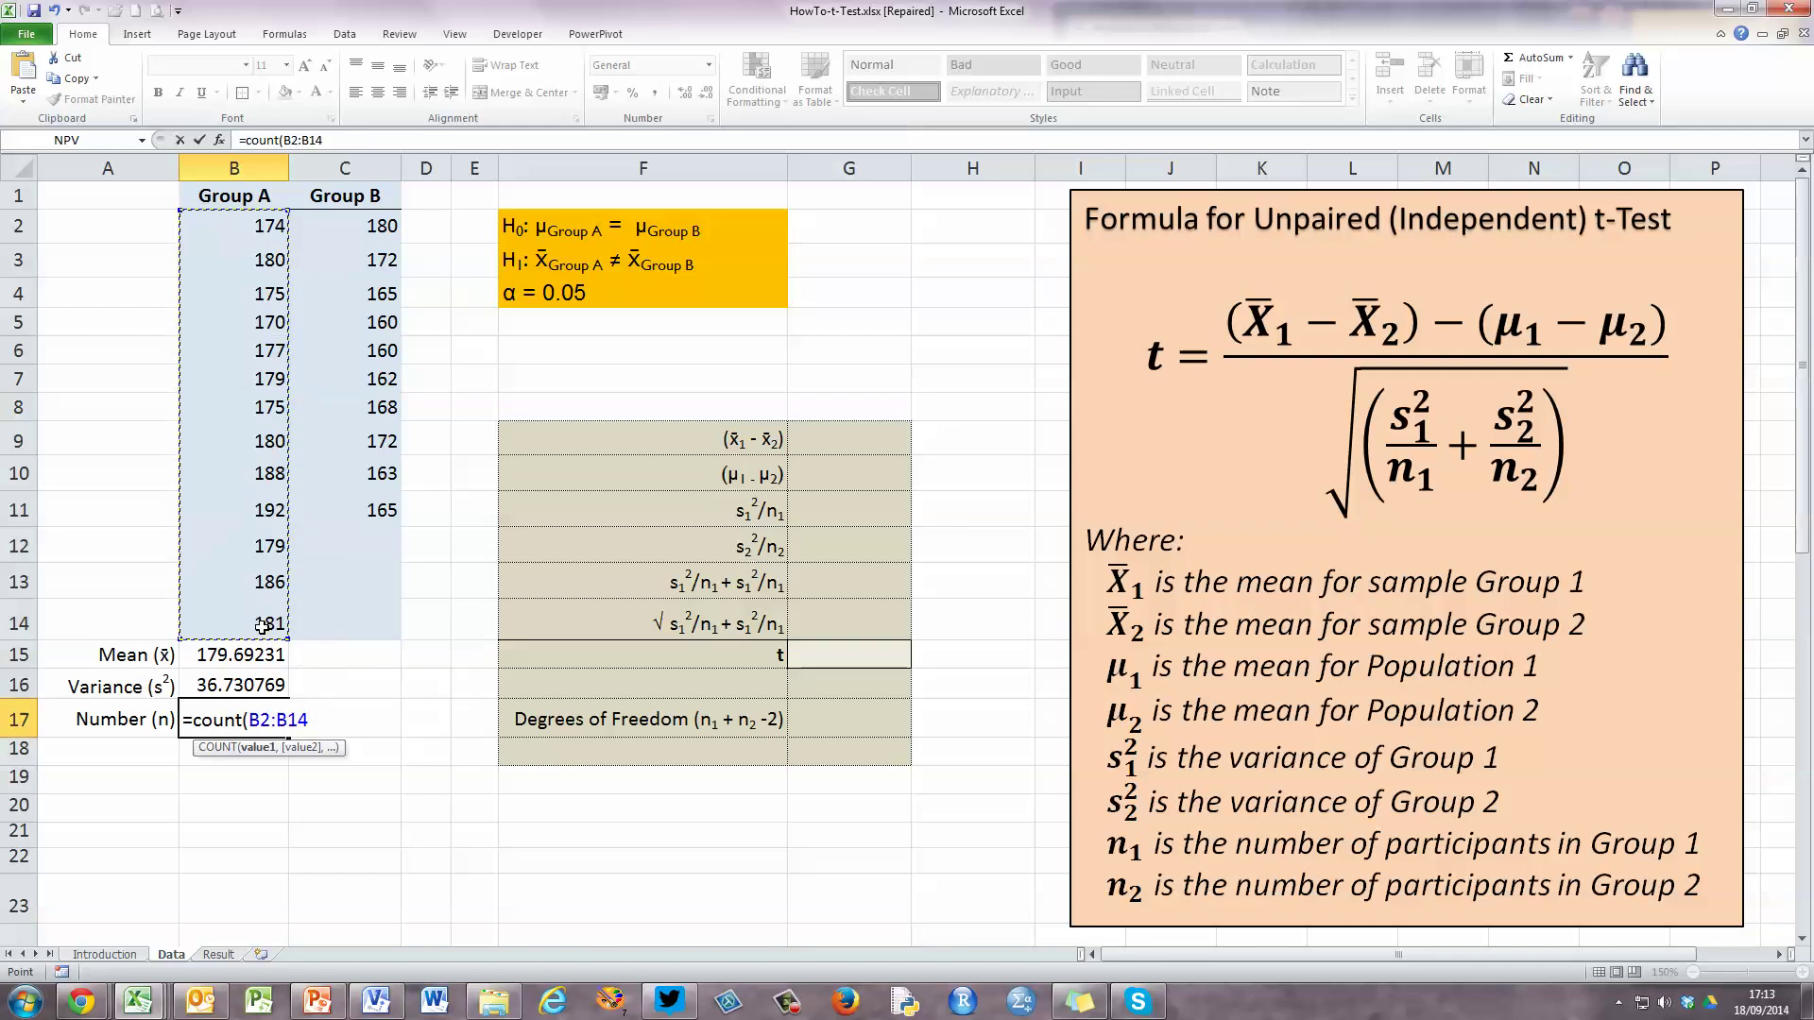
pyautogui.write(')')
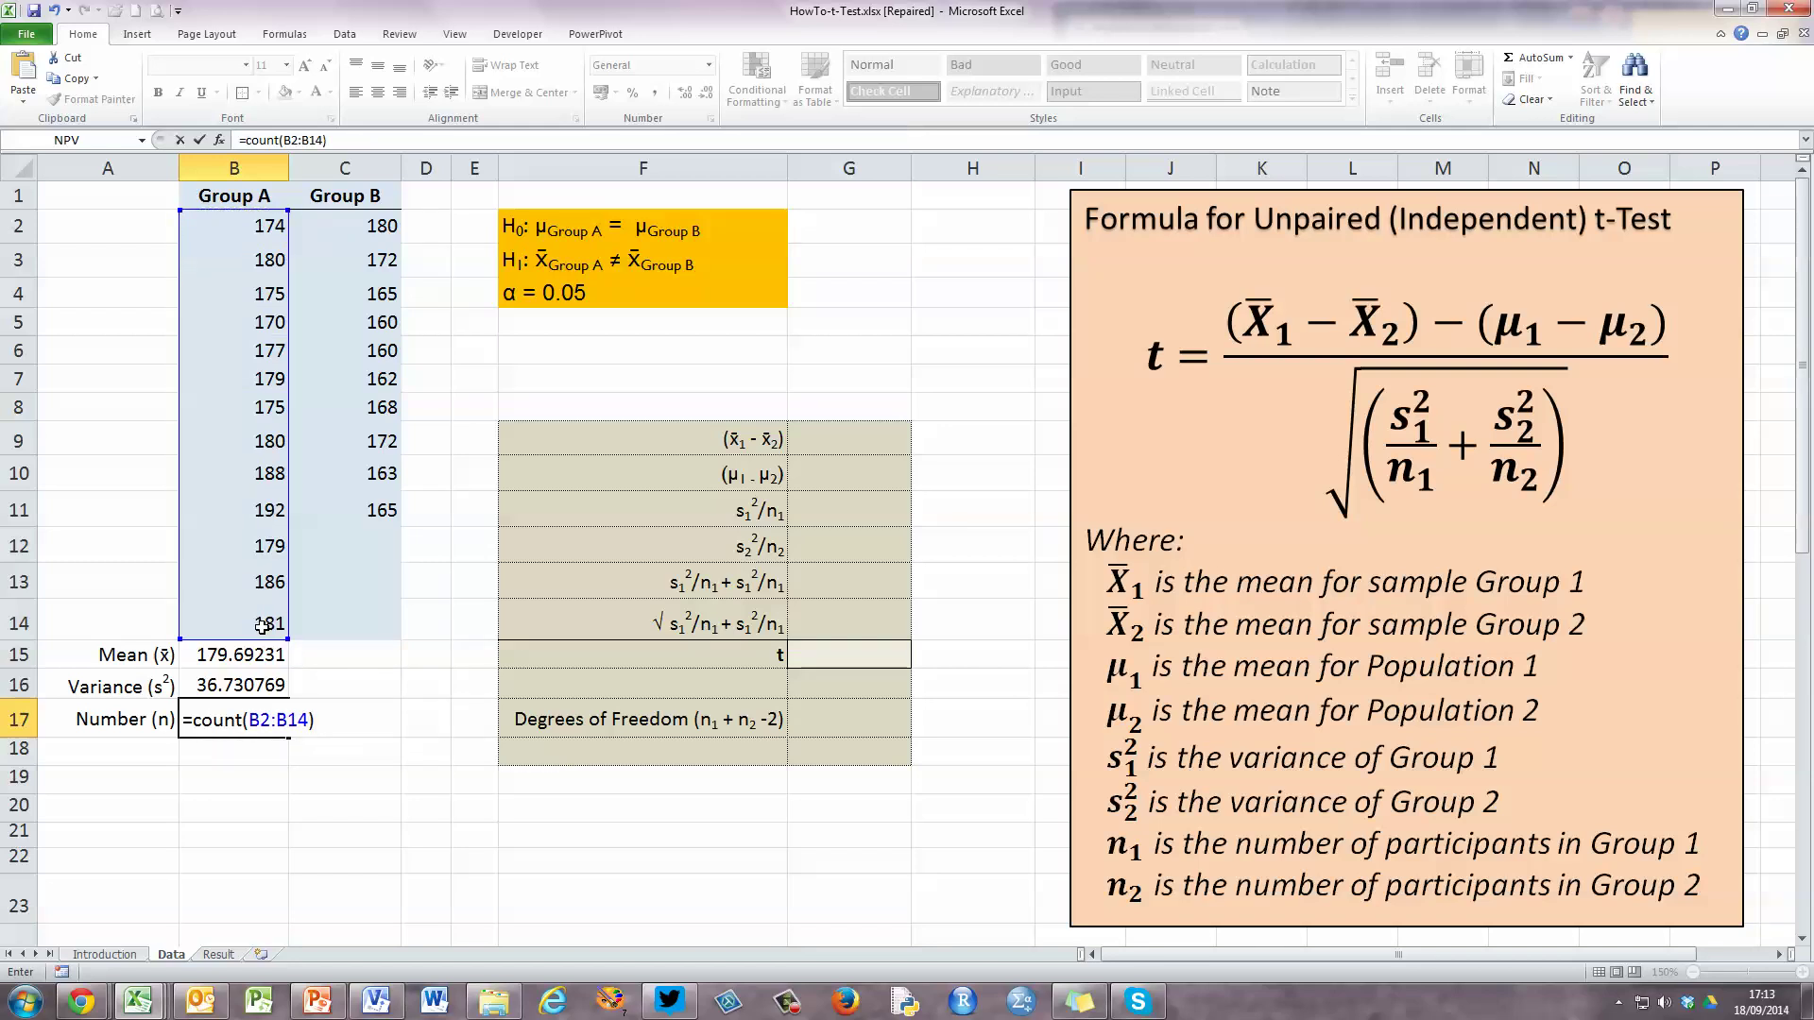
pyautogui.press('Return')
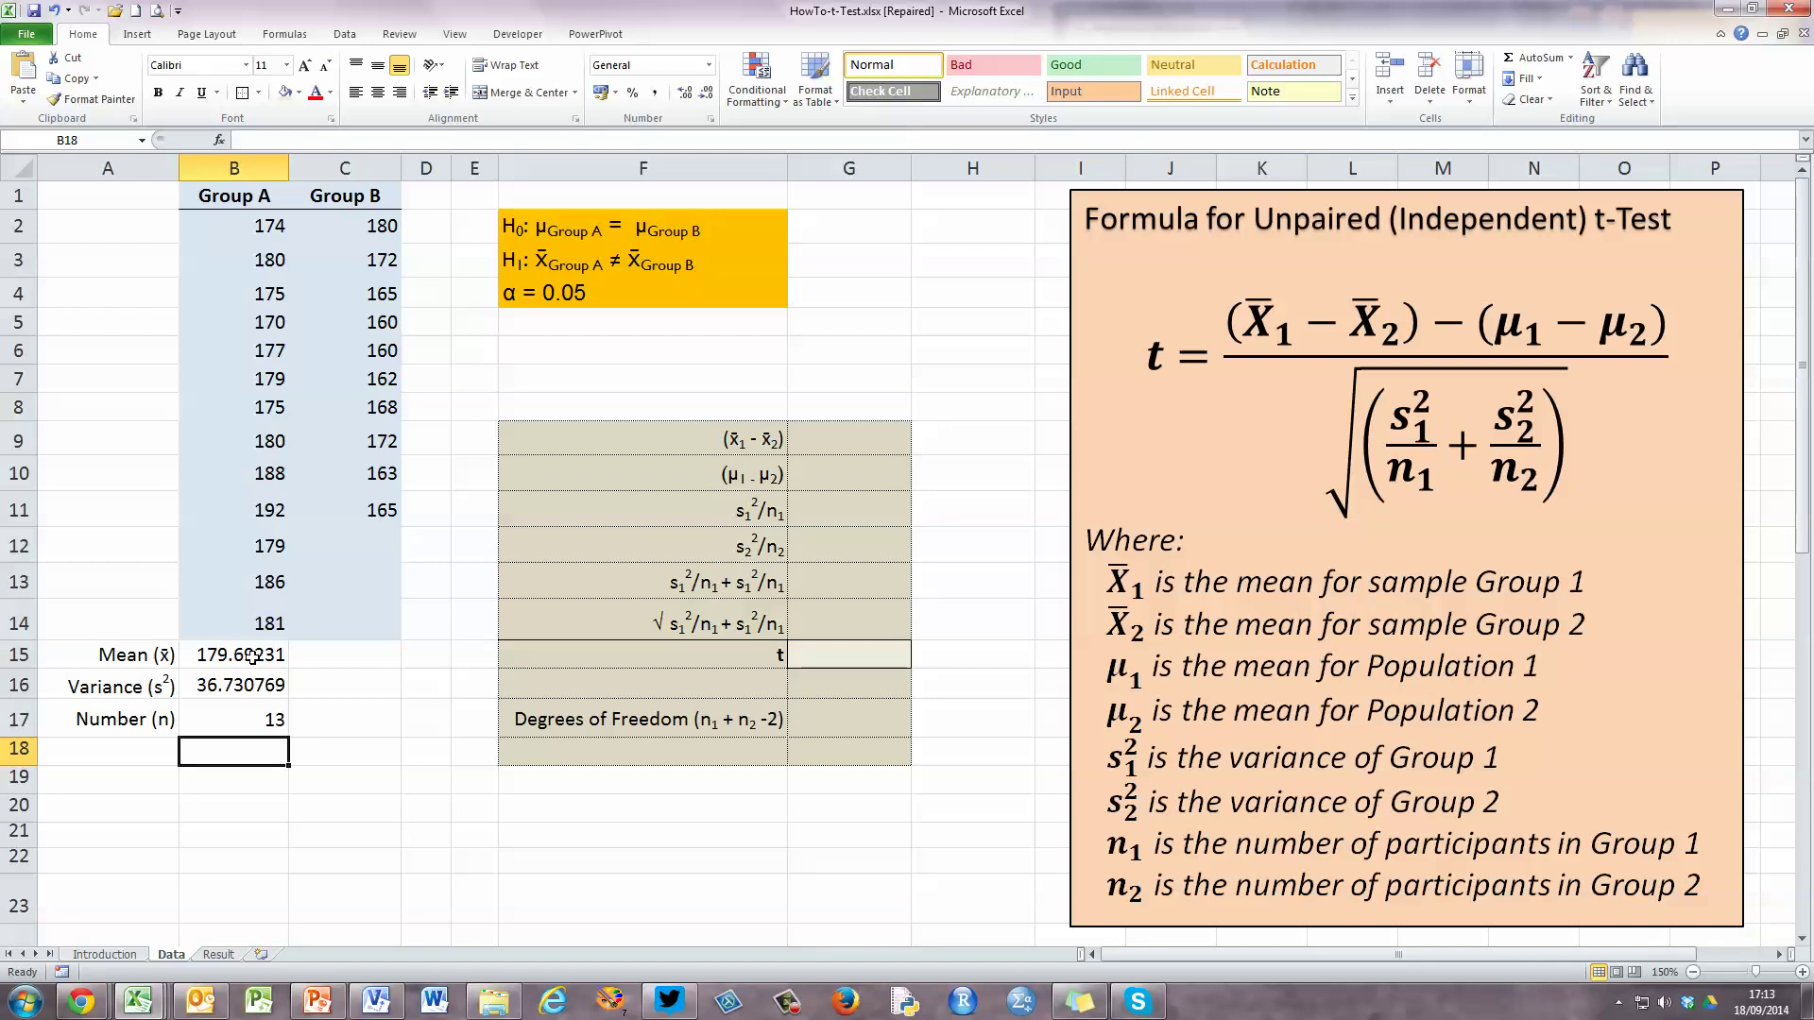
pyautogui.moveTo(251, 656); pyautogui.dragTo(385, 742)
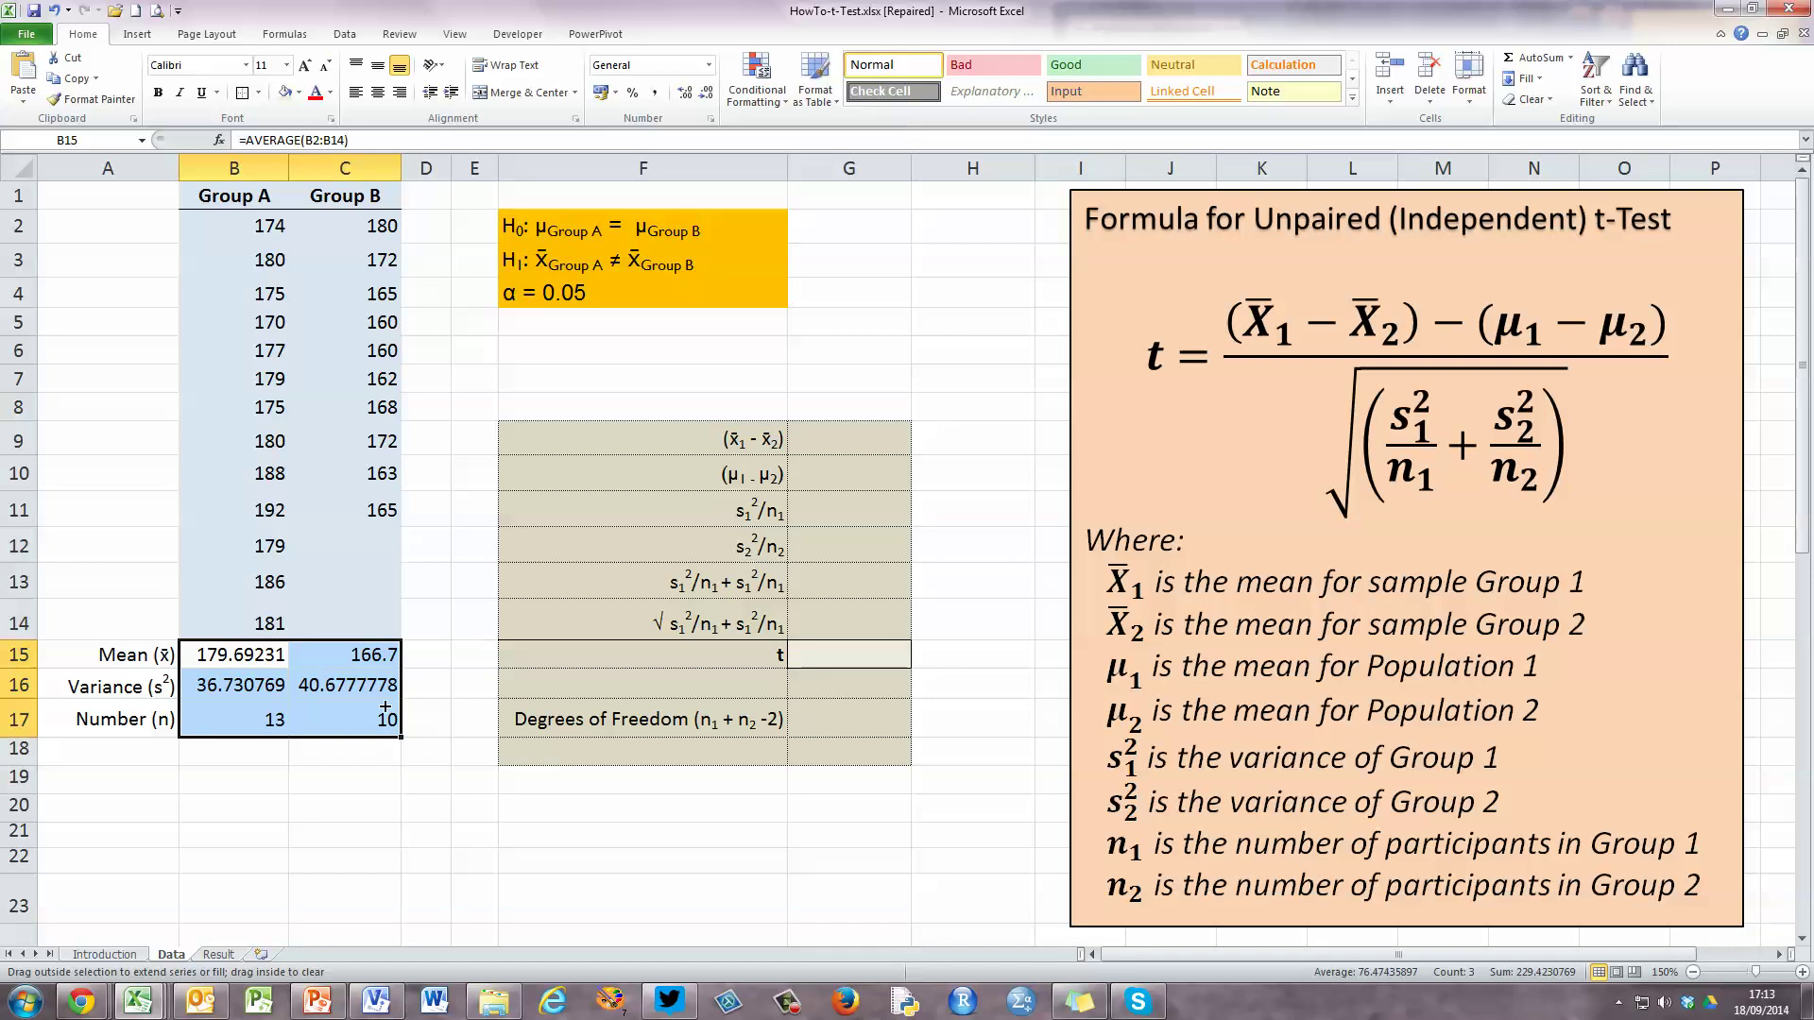
pyautogui.click(358, 790)
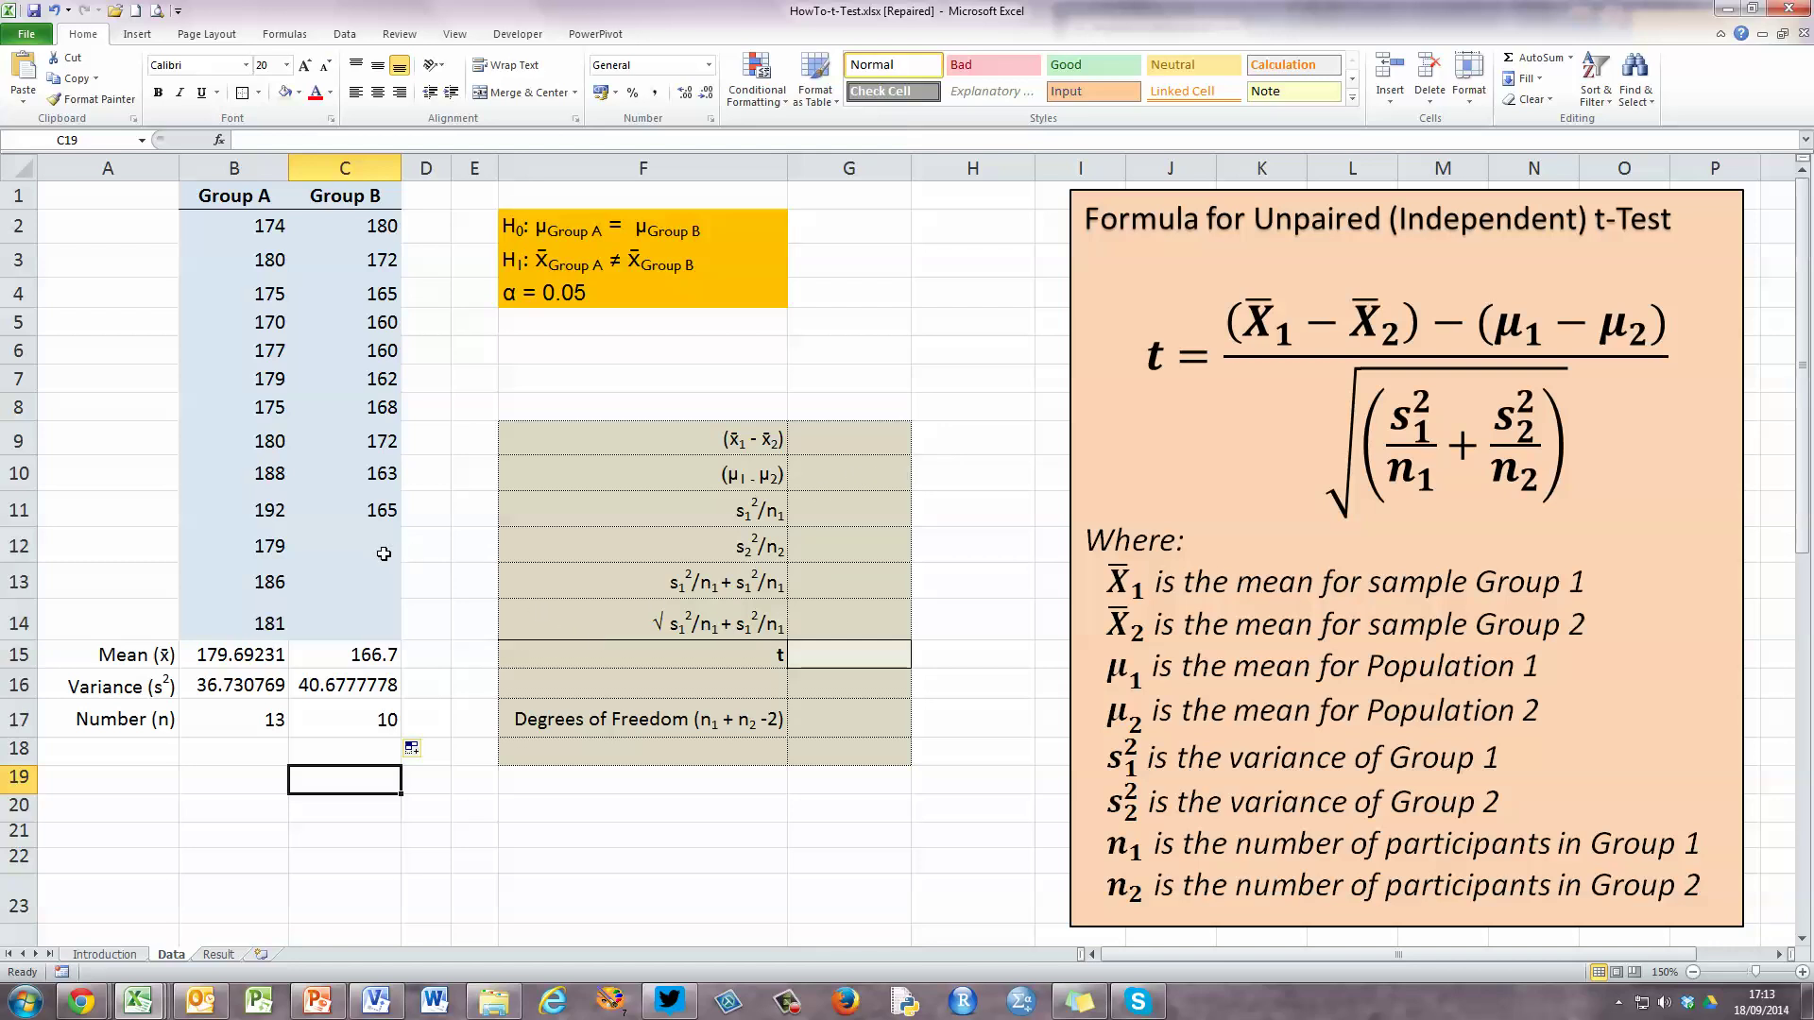
# Calculate the difference between the sample means in G9 as =B15-C15, and enter 0 for the population mean difference in G10.
pyautogui.click(871, 444)
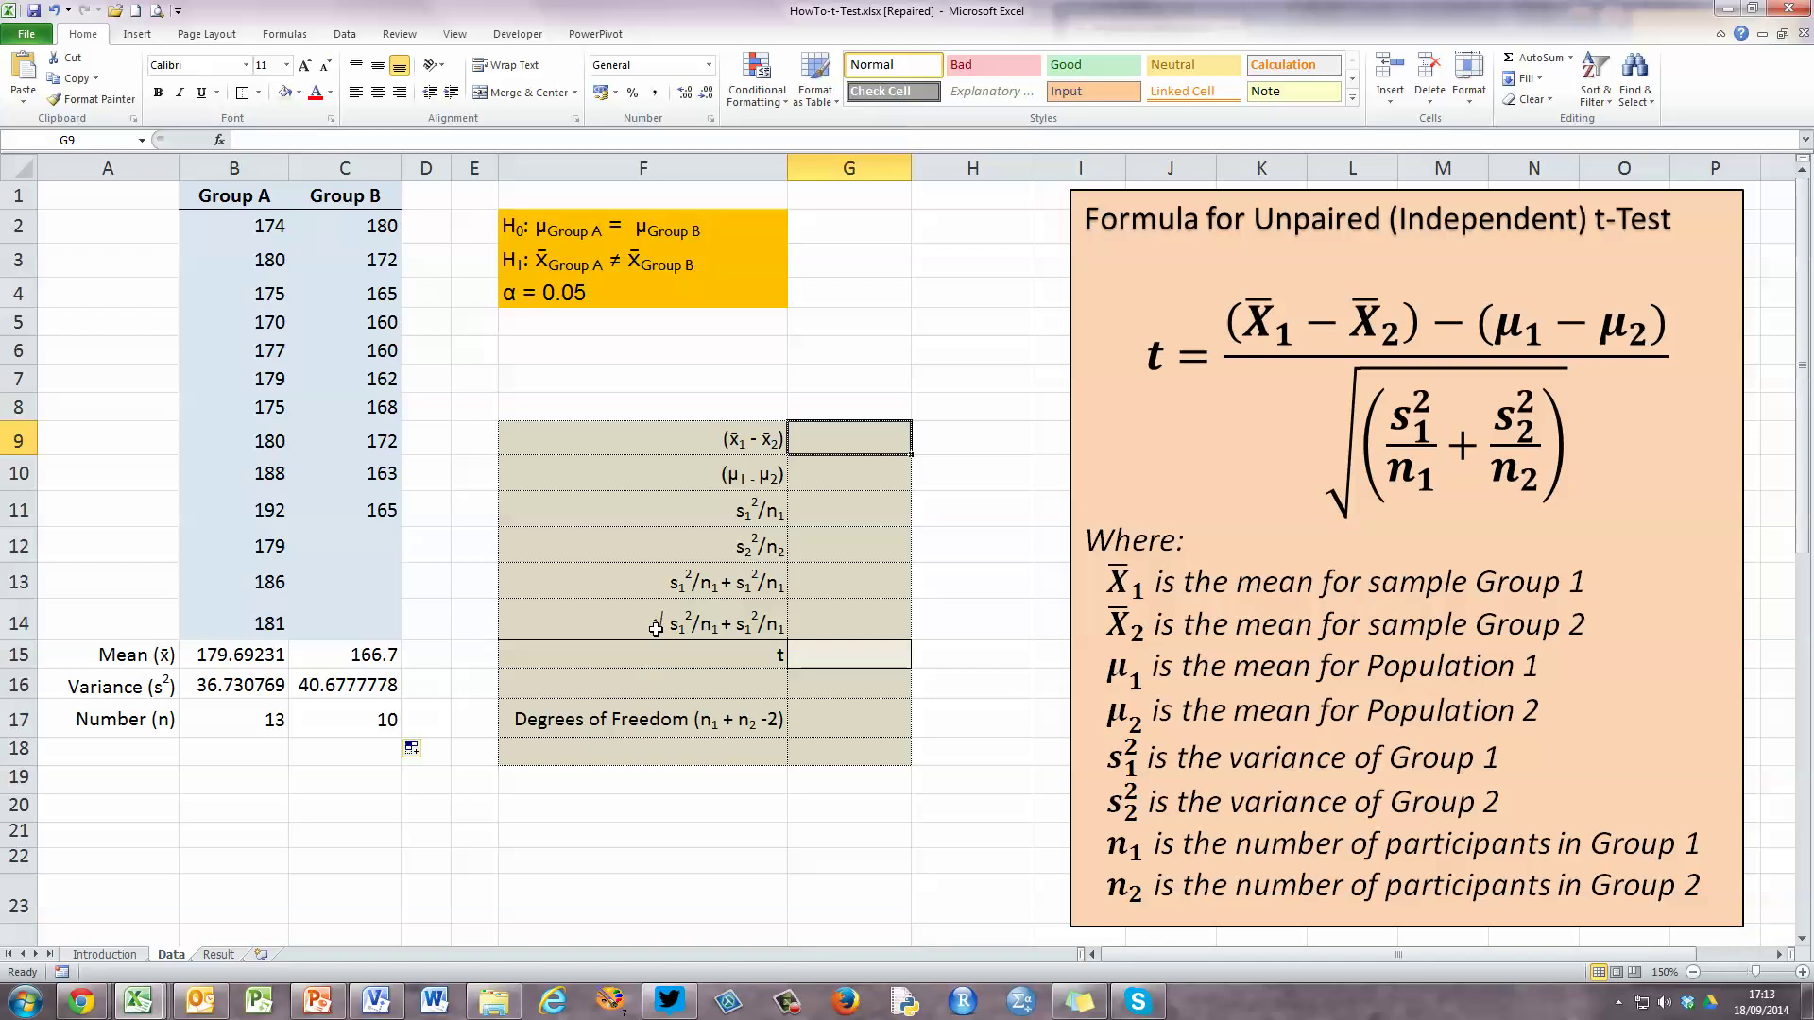
pyautogui.write('=')
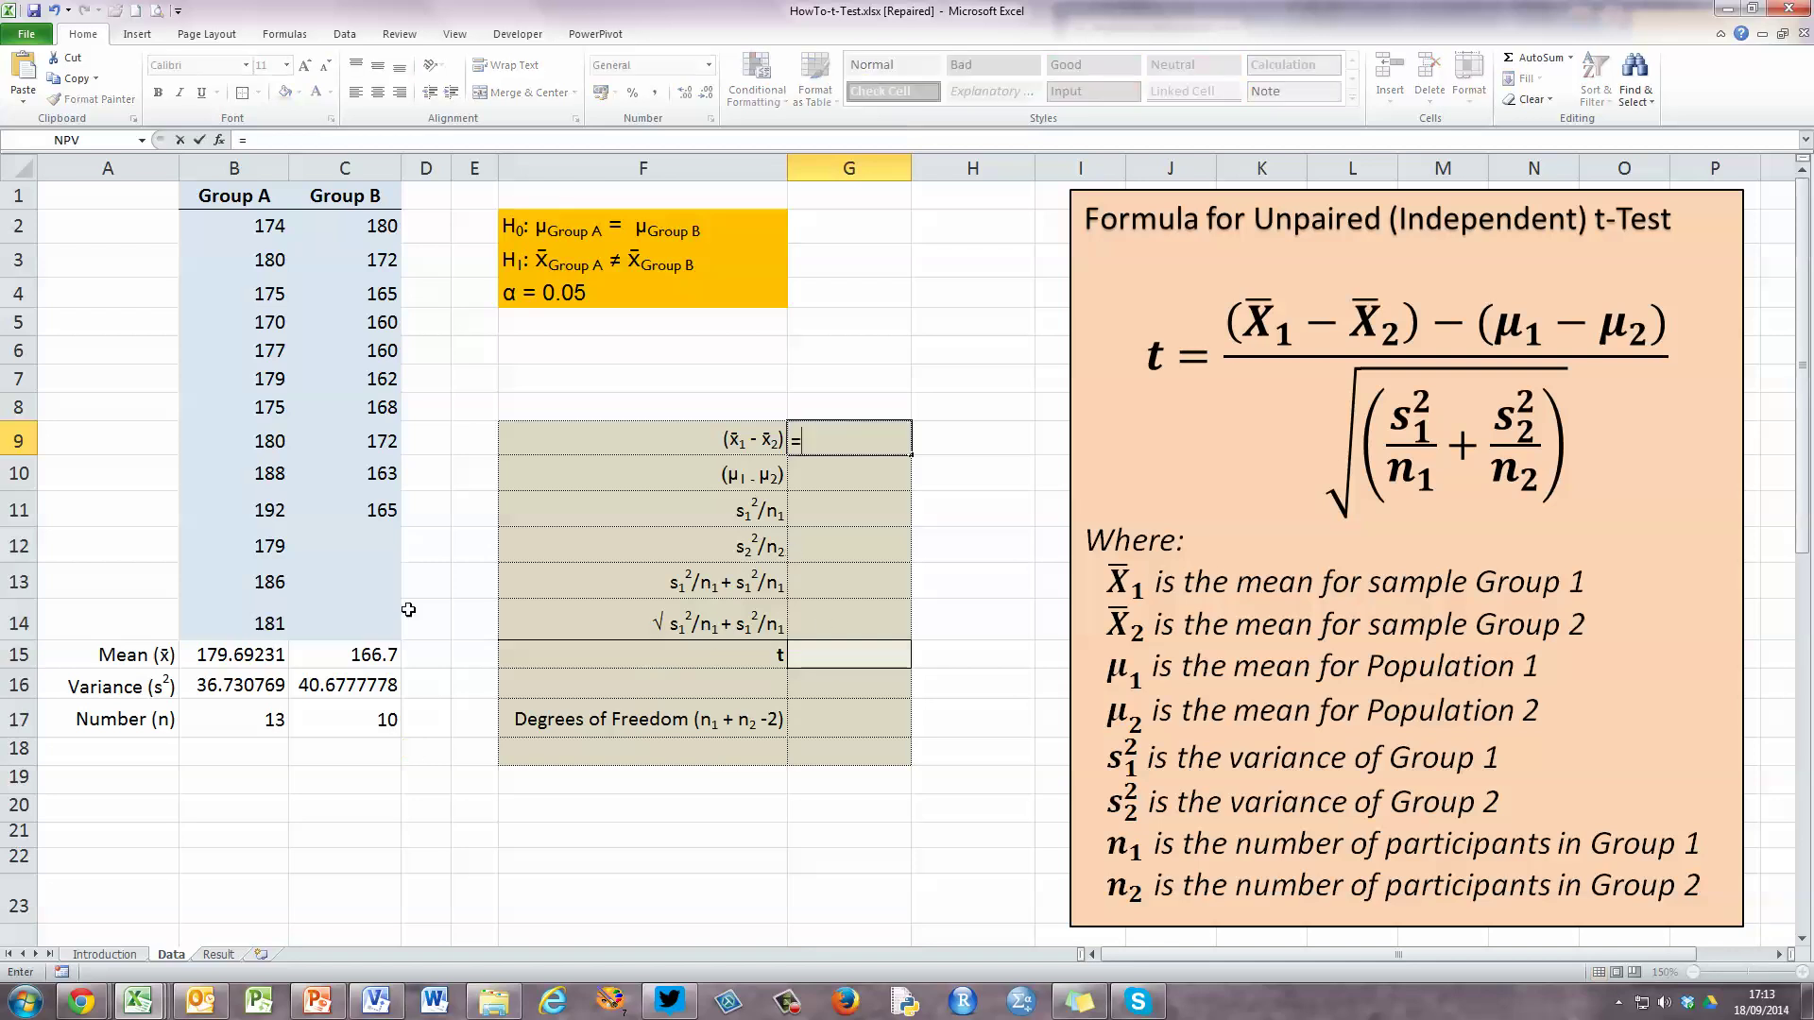
pyautogui.click(236, 660)
pyautogui.write('-')
pyautogui.click(372, 655)
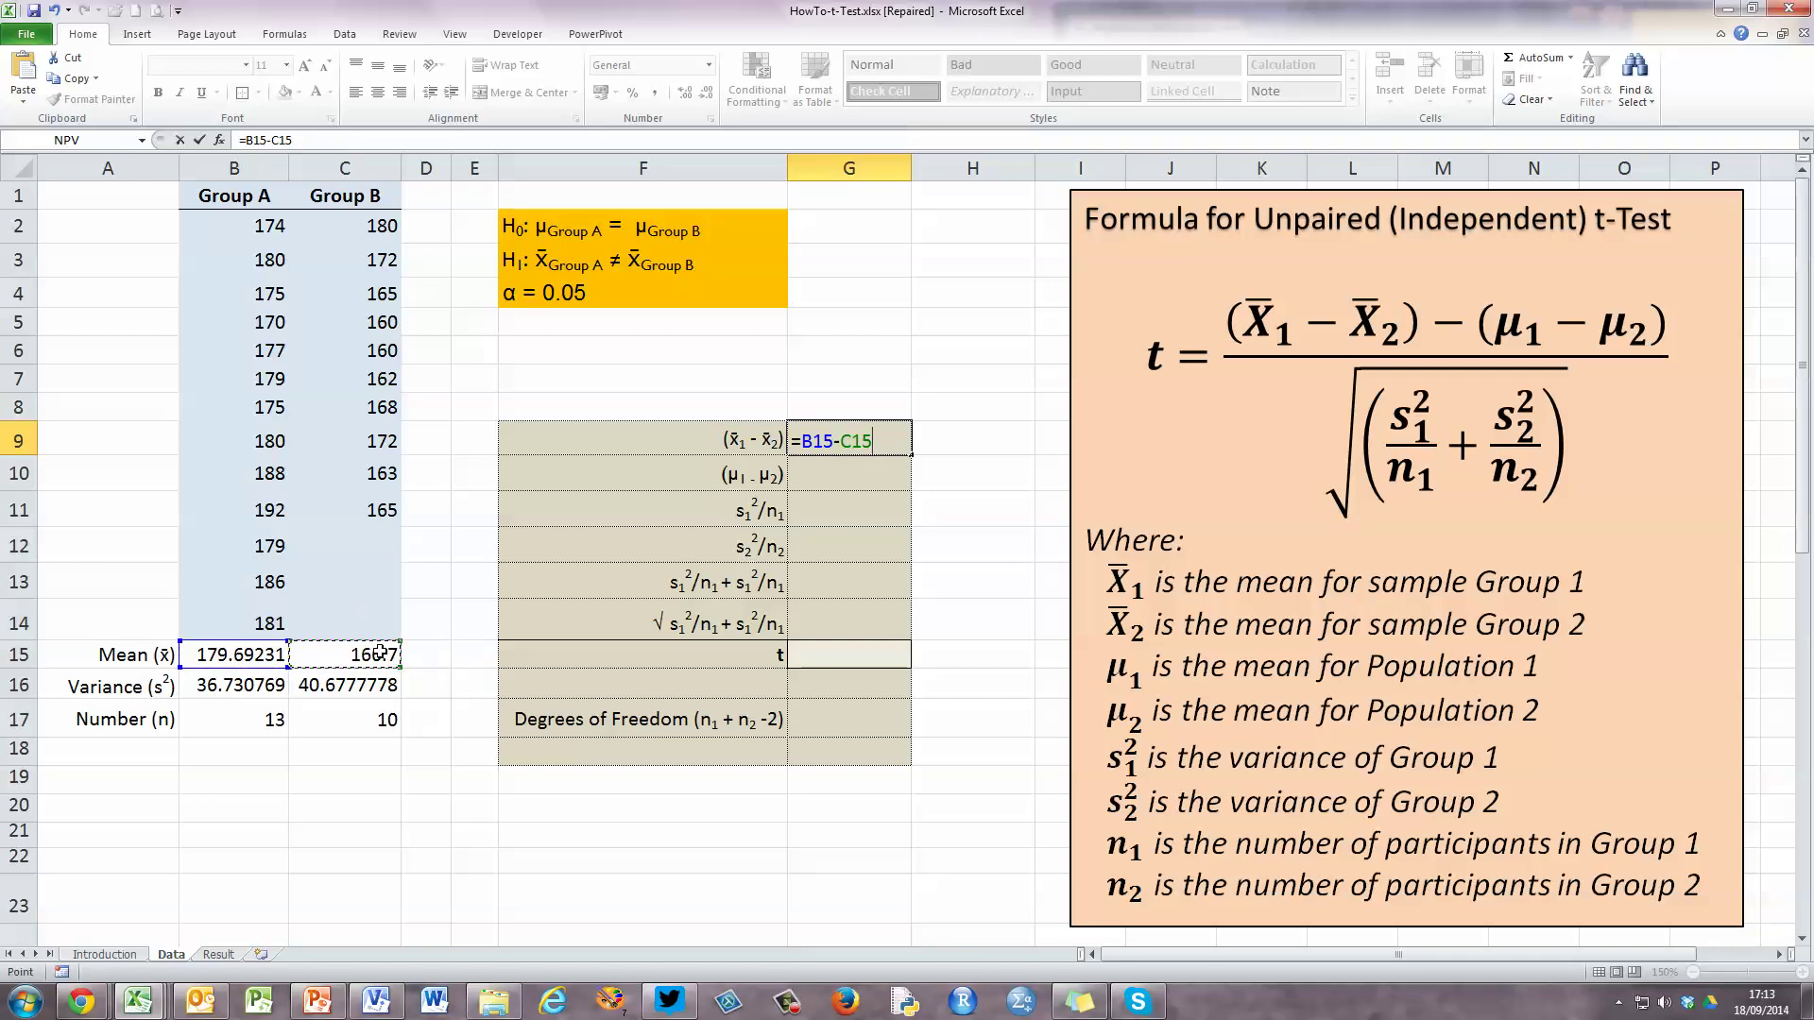
pyautogui.press('Return')
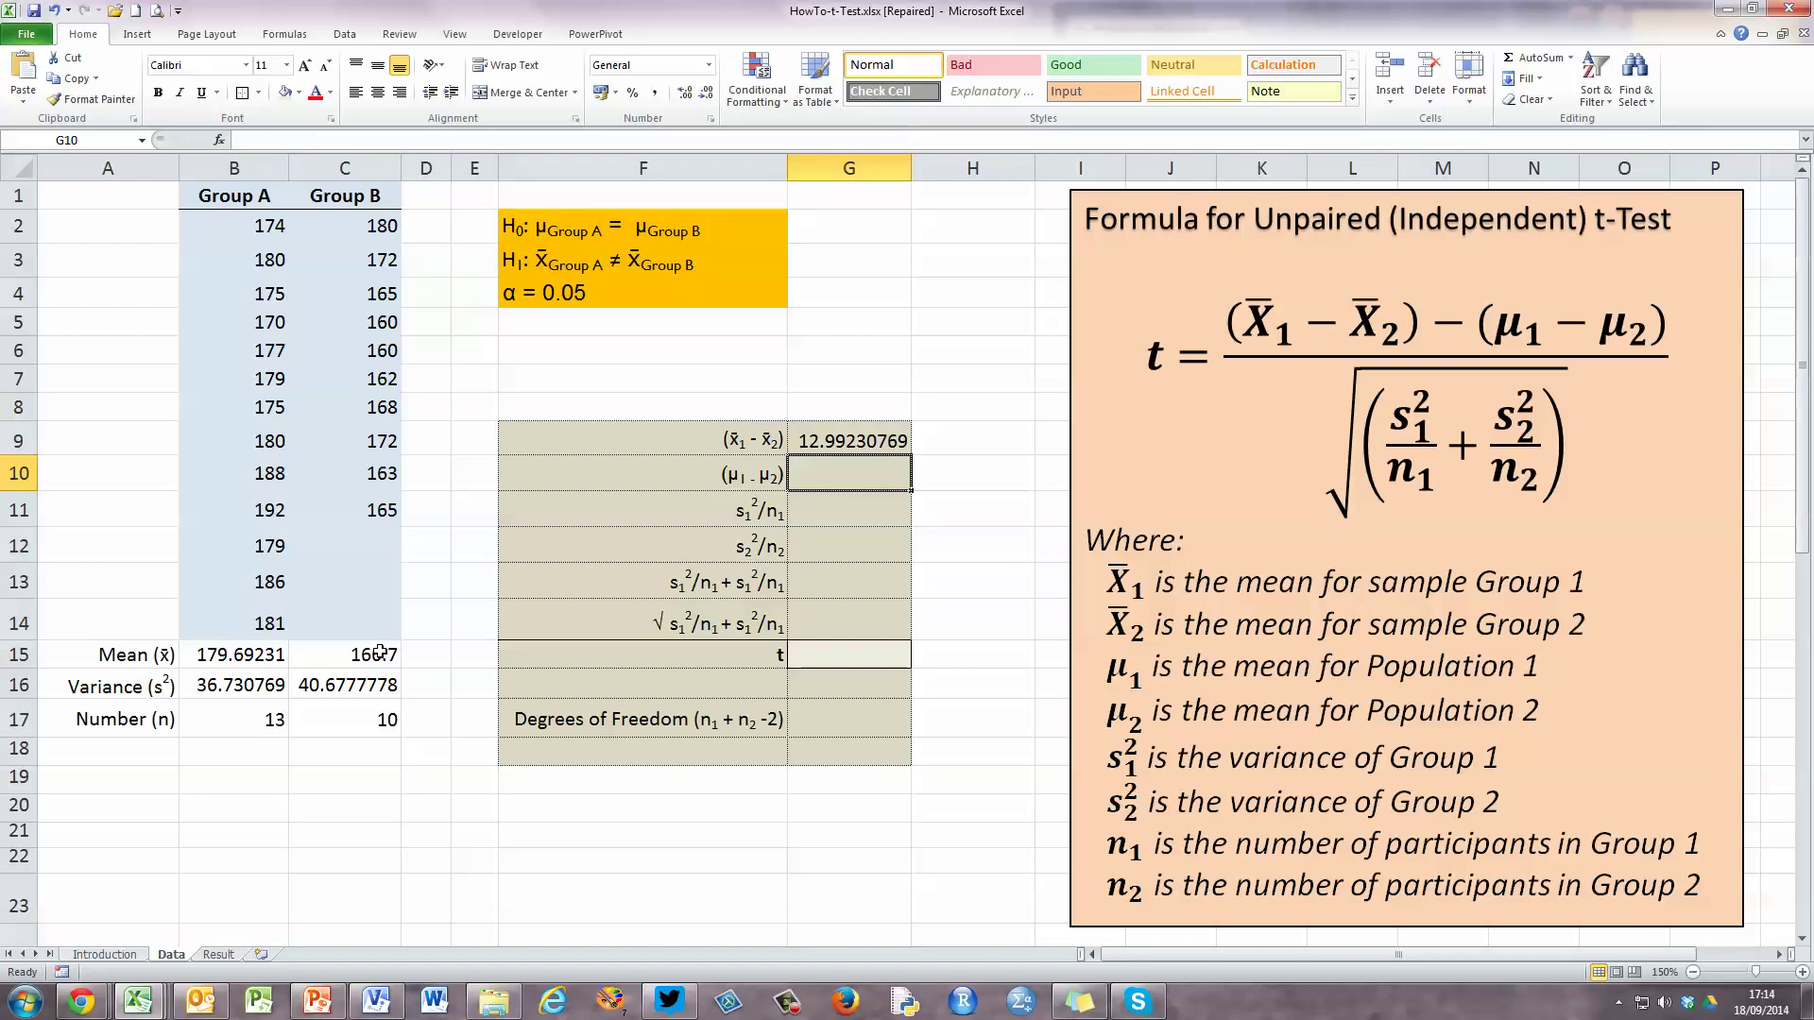
pyautogui.write('0')
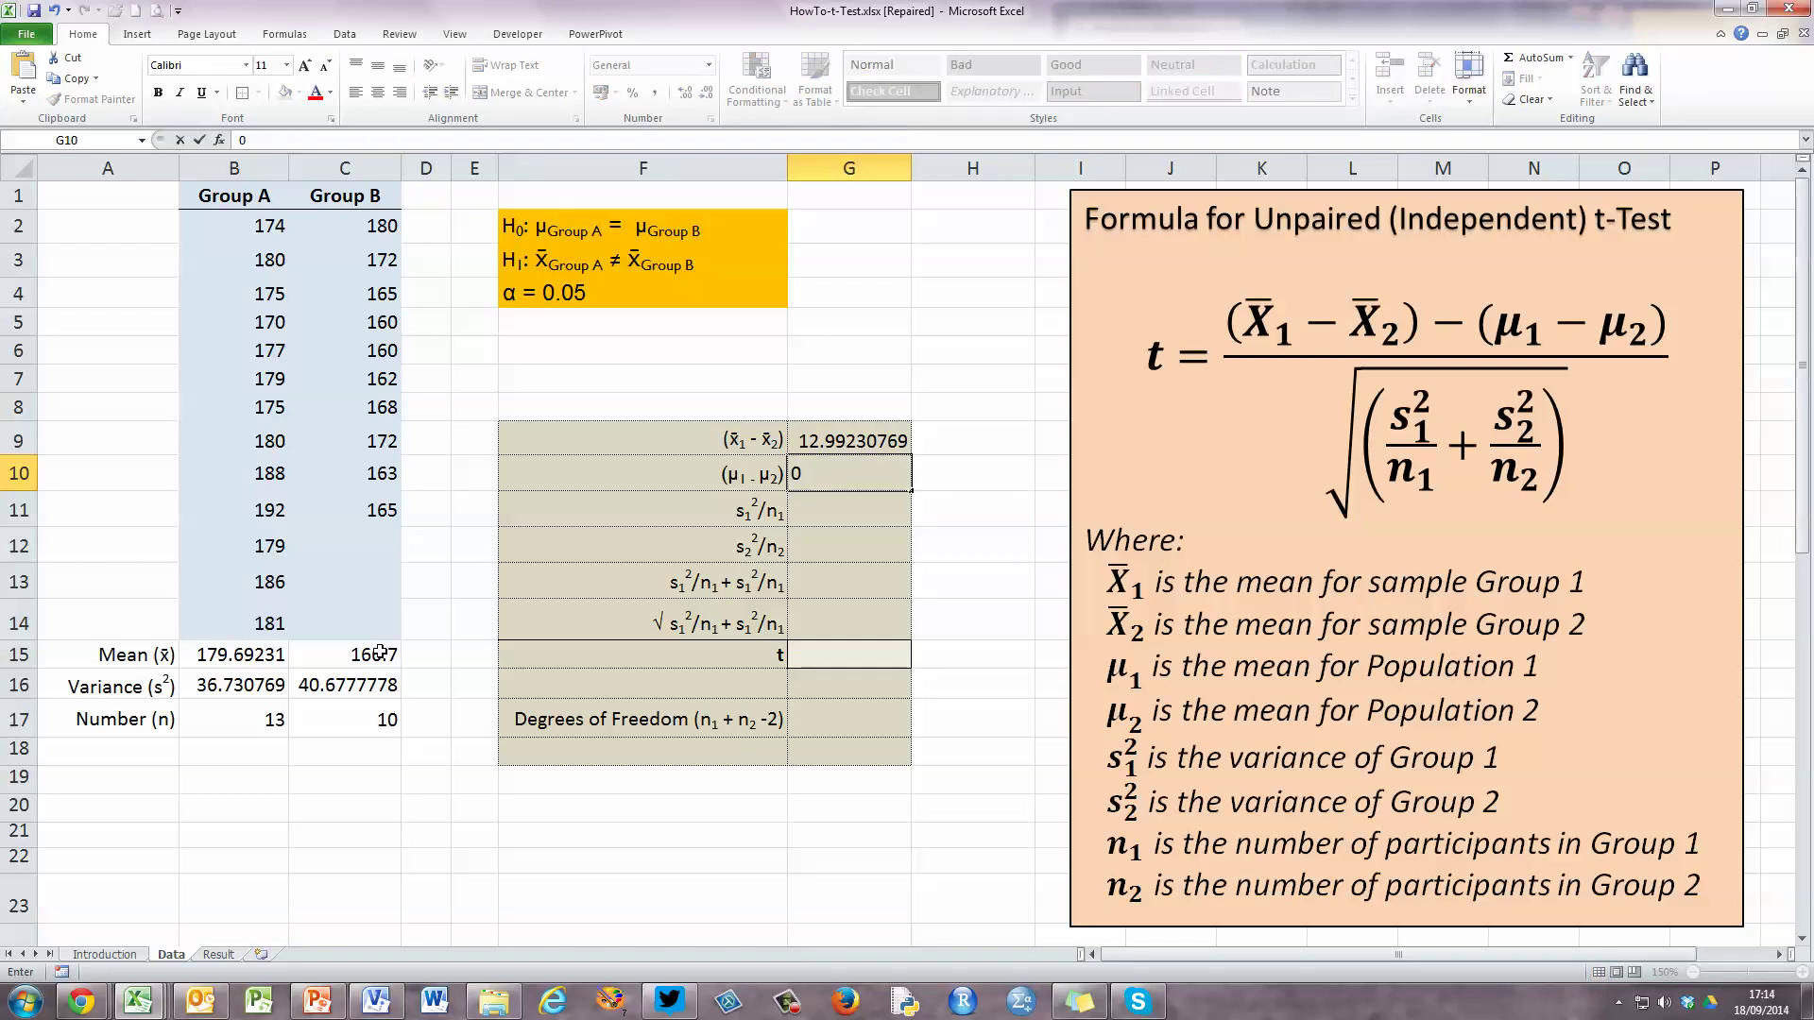
pyautogui.press('Return')
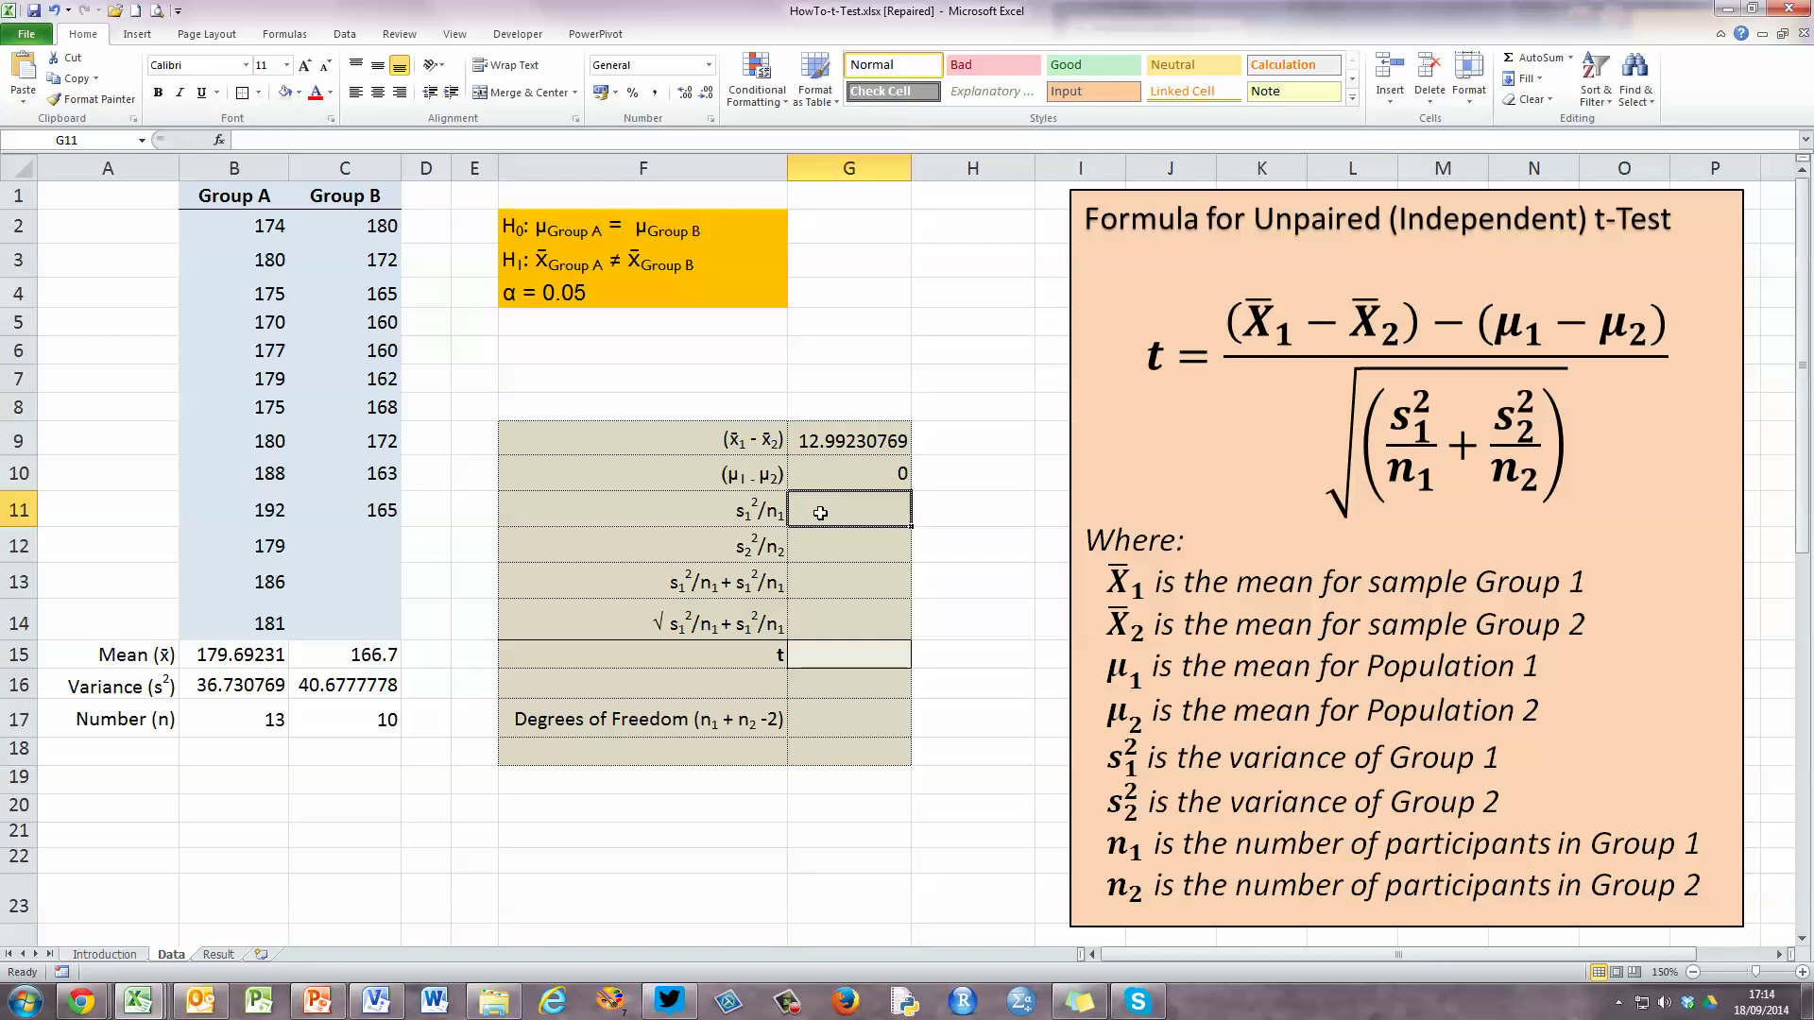
# Divide Group A's variance by its number of participants in G11 with the formula =B16/B17.
pyautogui.write('=')
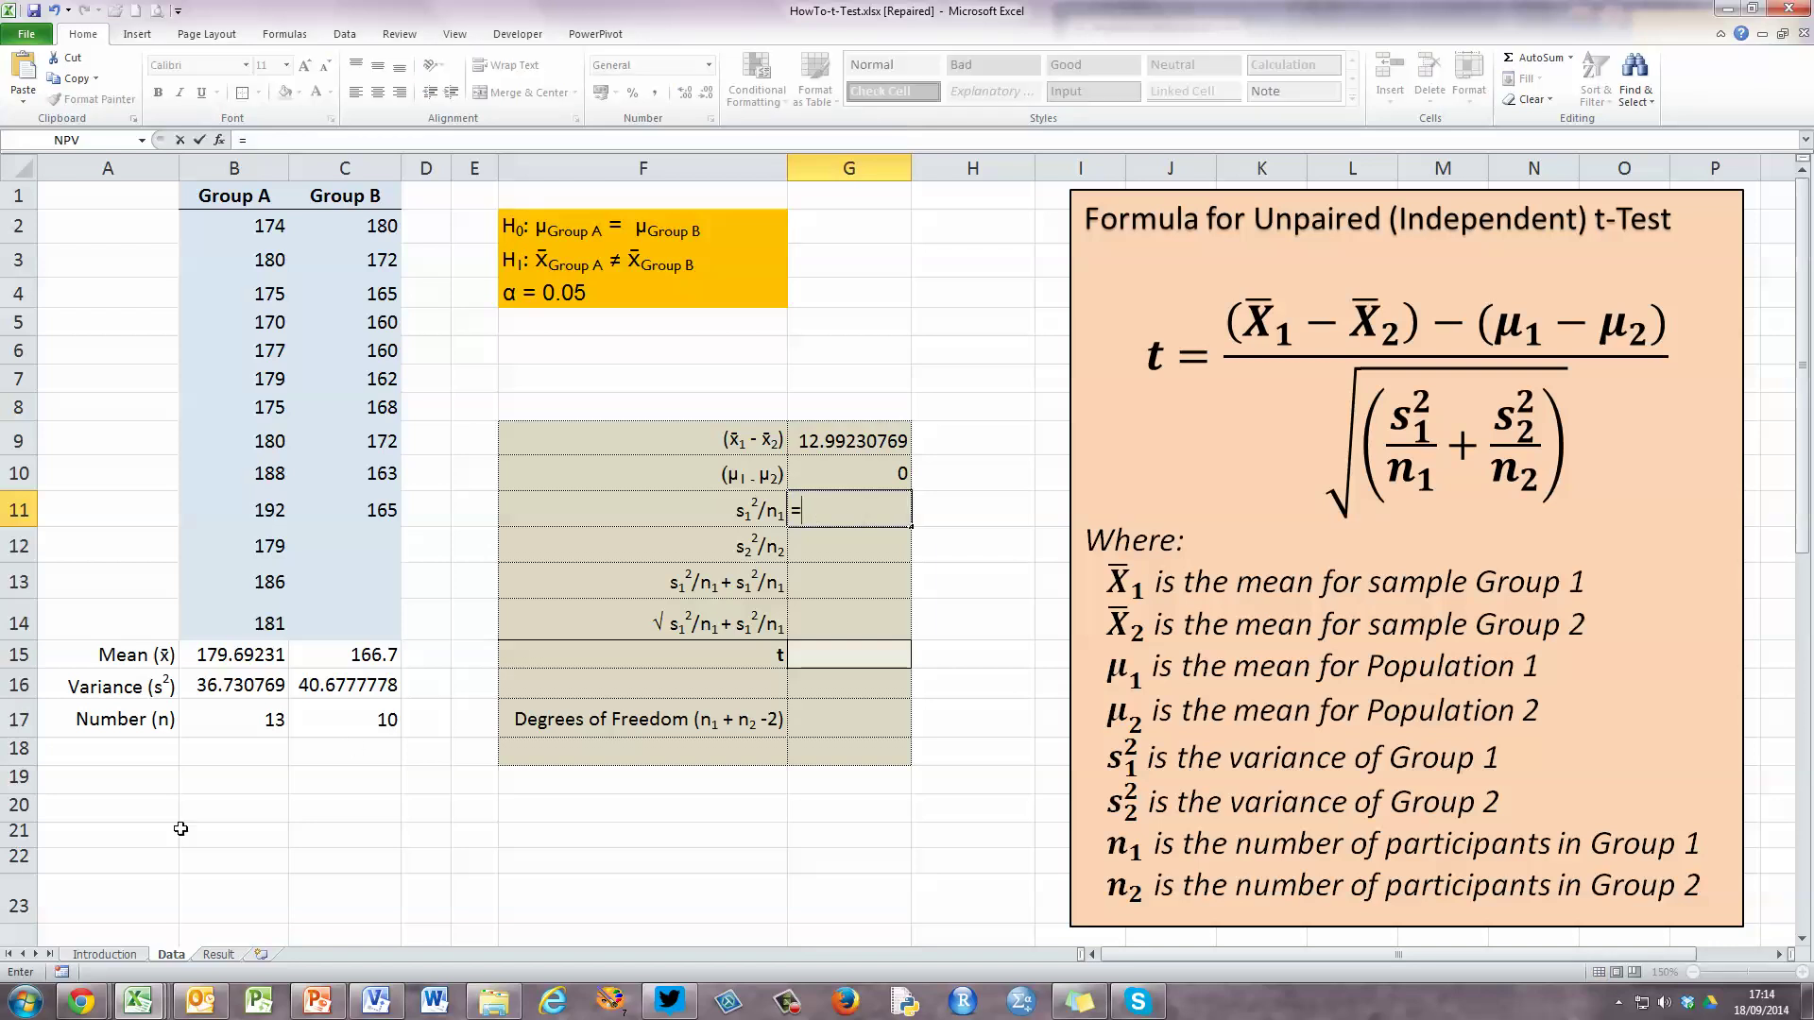
pyautogui.click(239, 683)
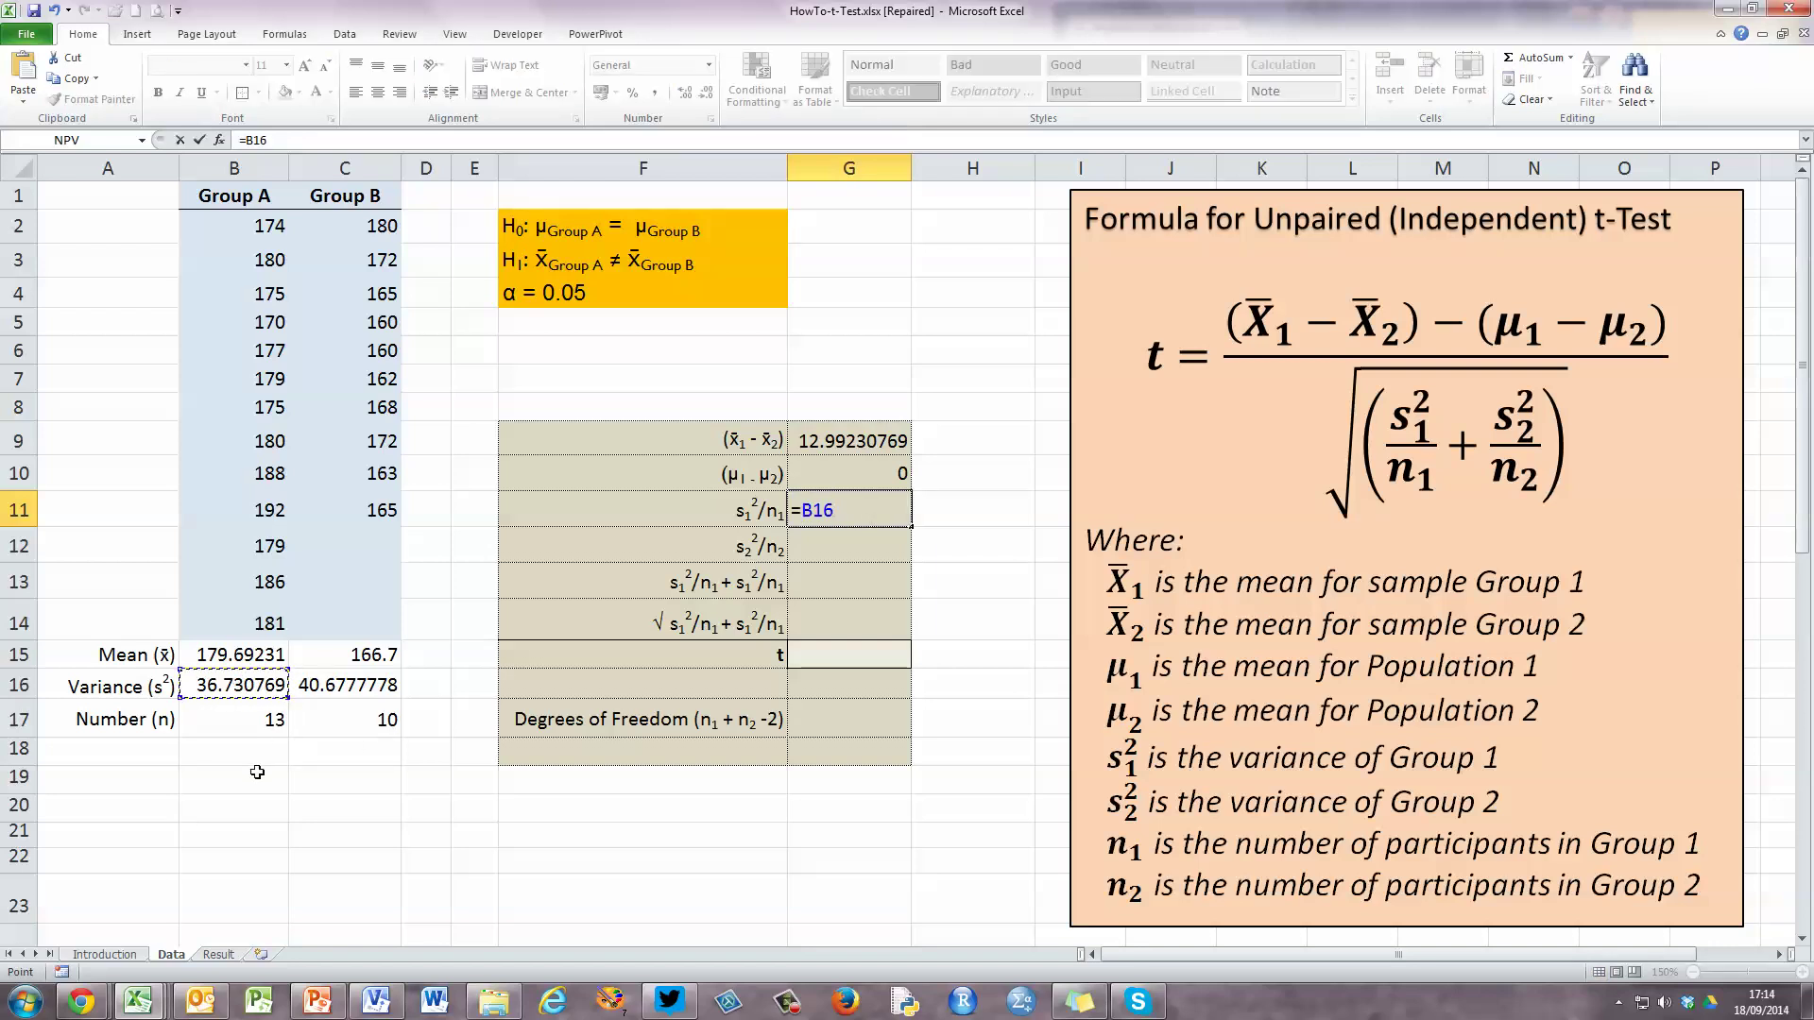
pyautogui.write('/')
pyautogui.click(271, 724)
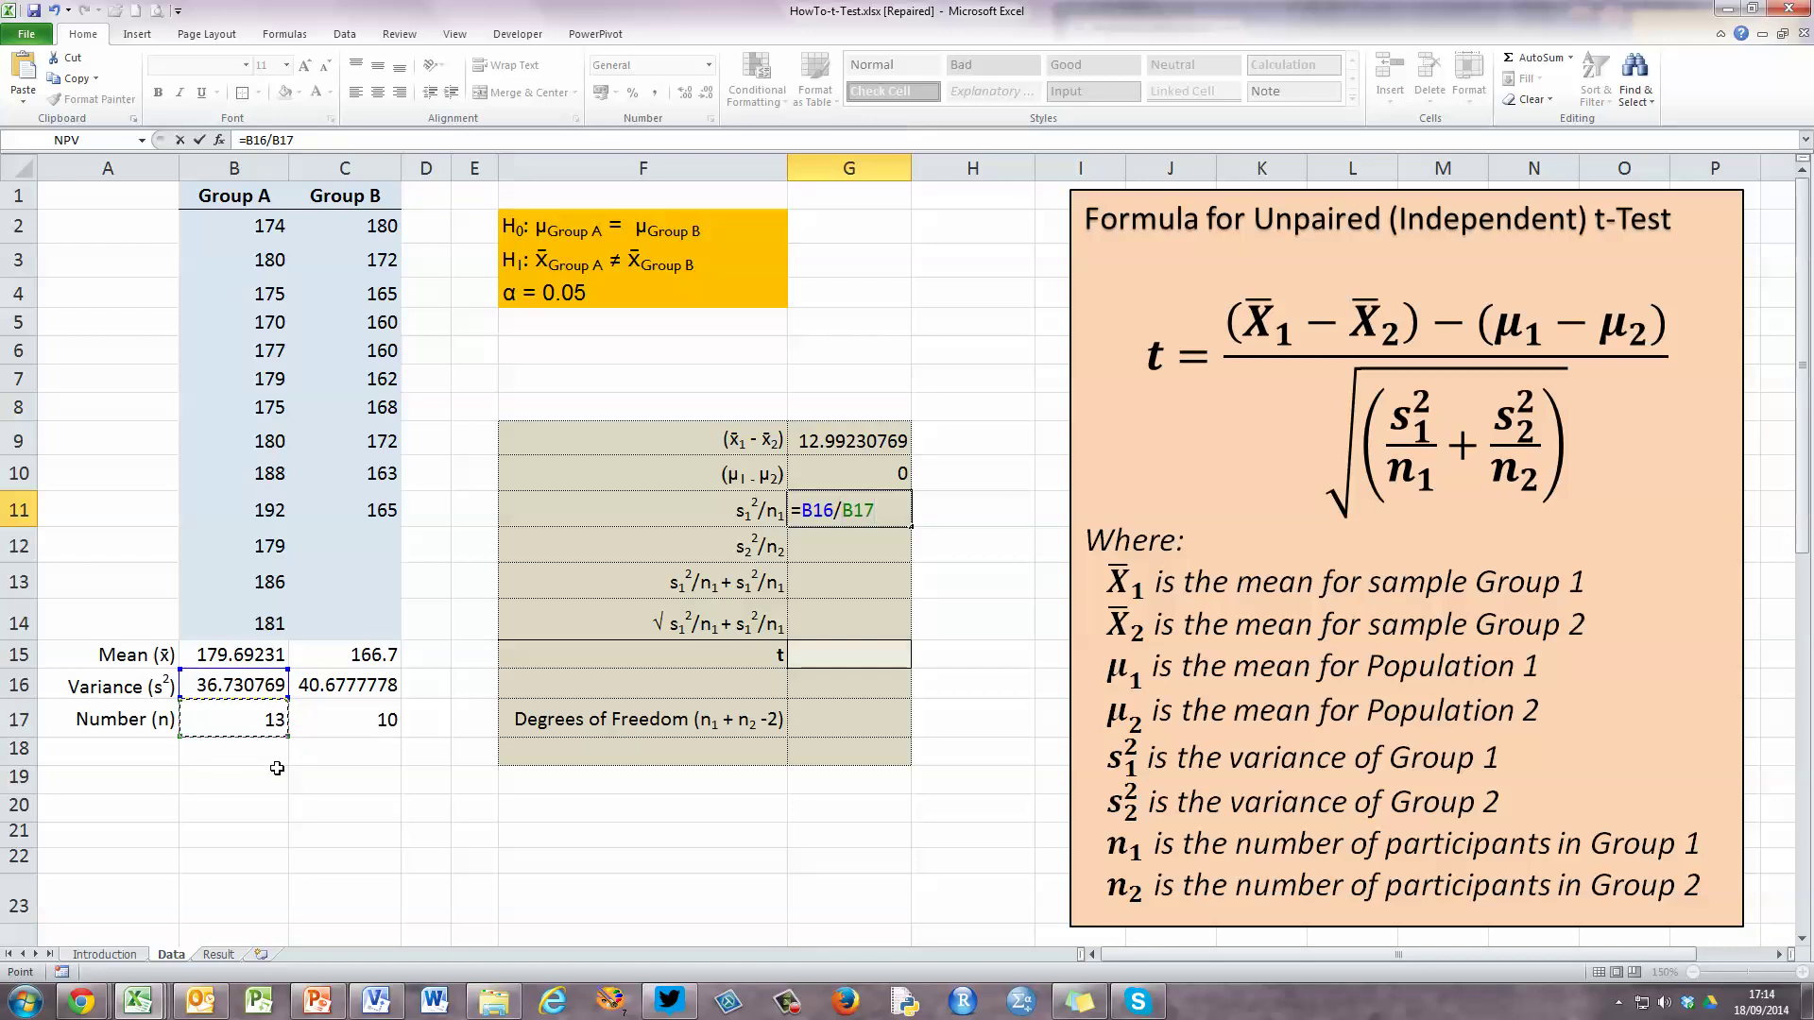
pyautogui.press('Return')
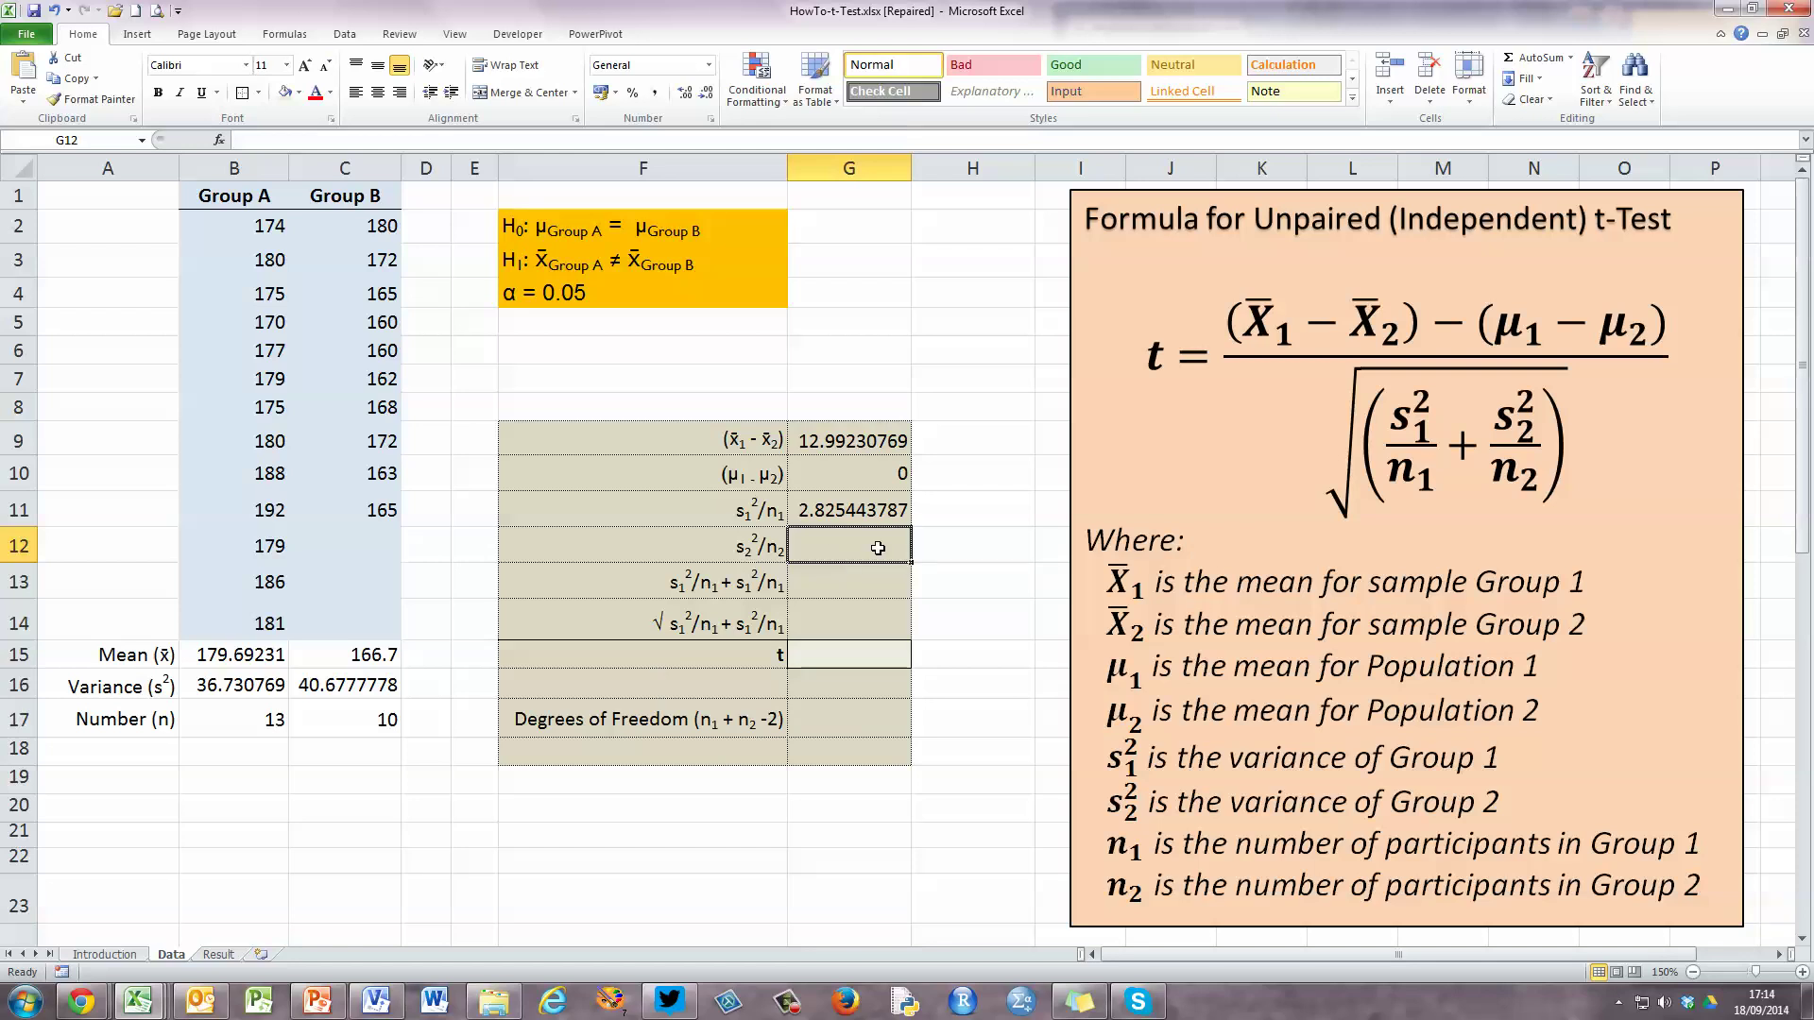
# Divide Group B's variance by its number of participants in G12 with the formula =C16/C17.
pyautogui.write('=')
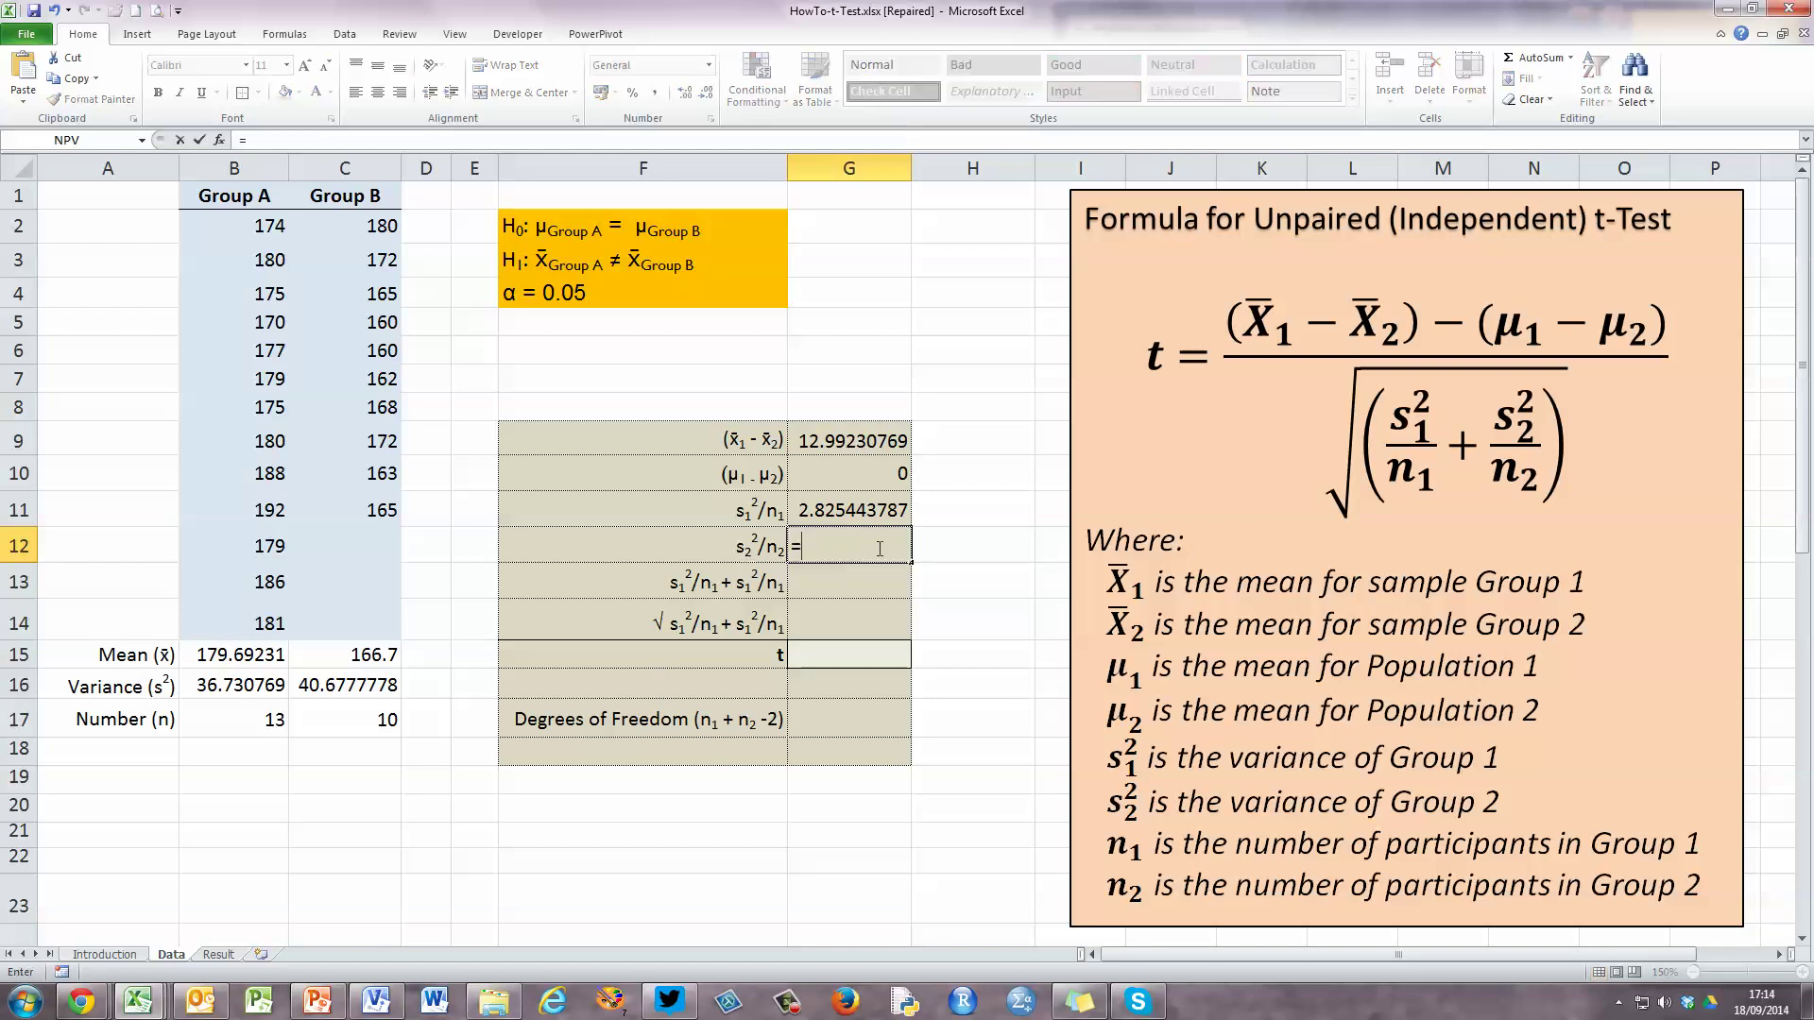
pyautogui.click(347, 687)
pyautogui.write('/')
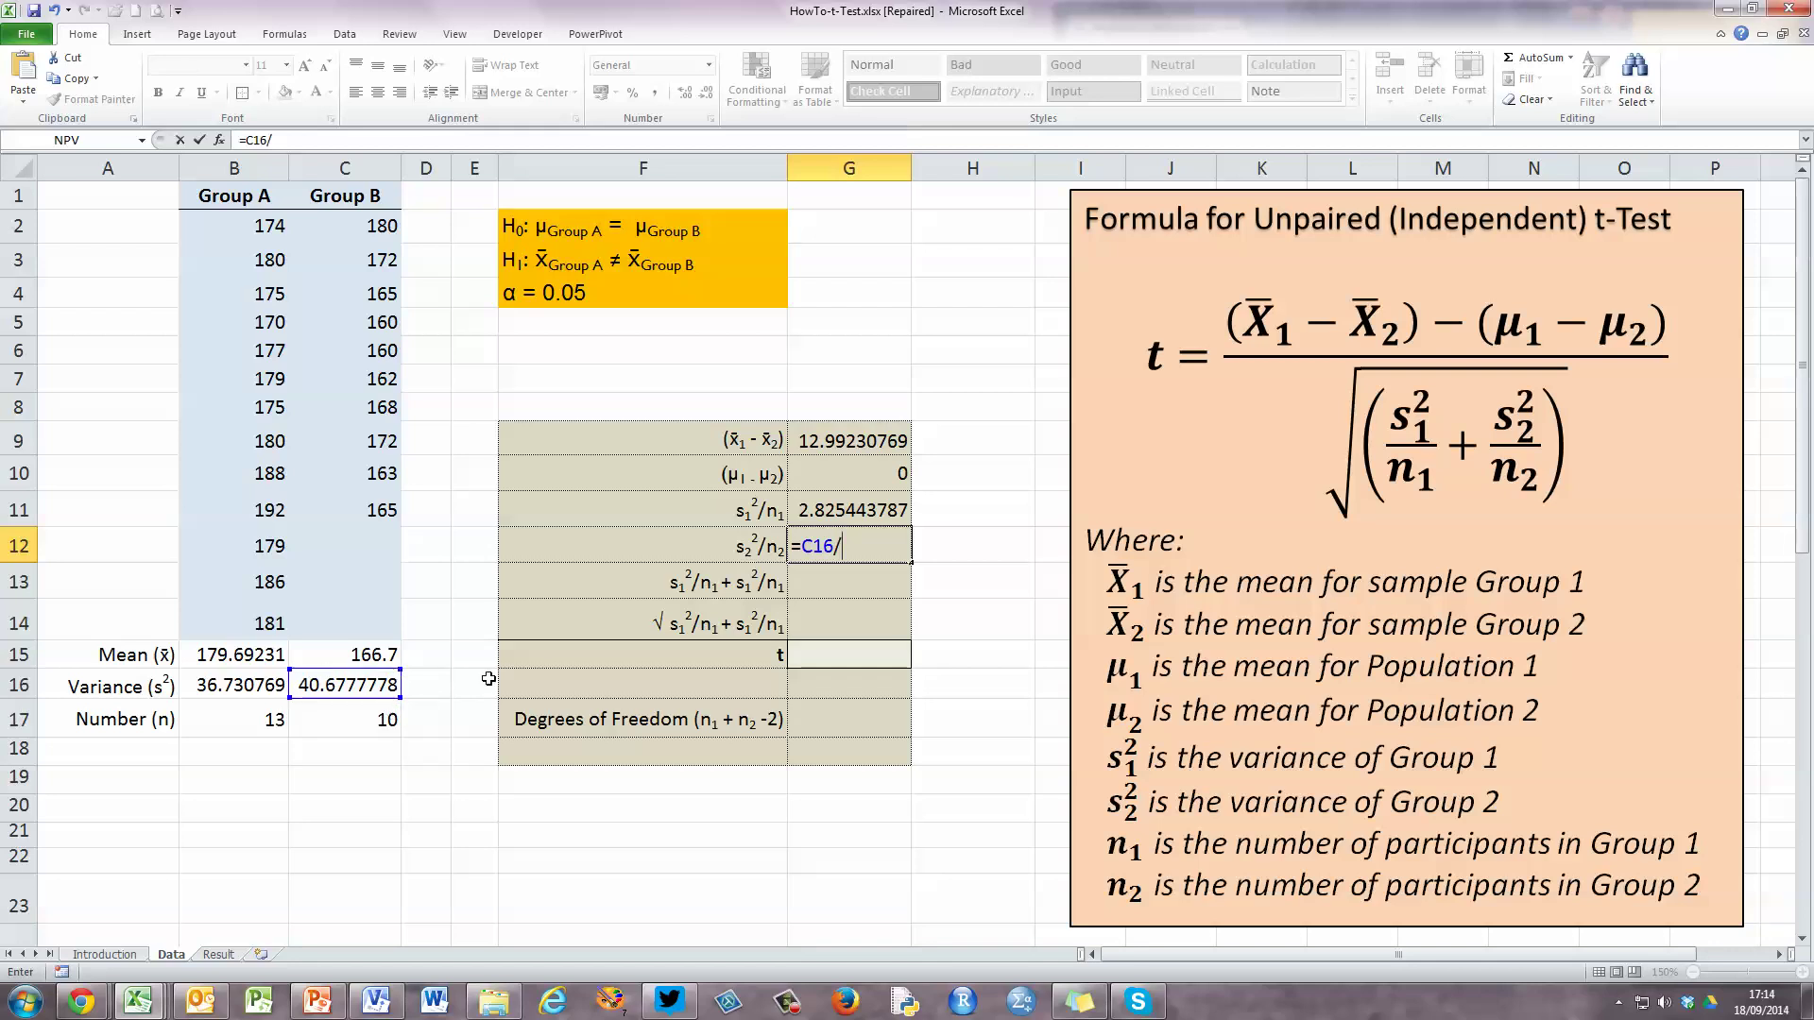
pyautogui.click(354, 719)
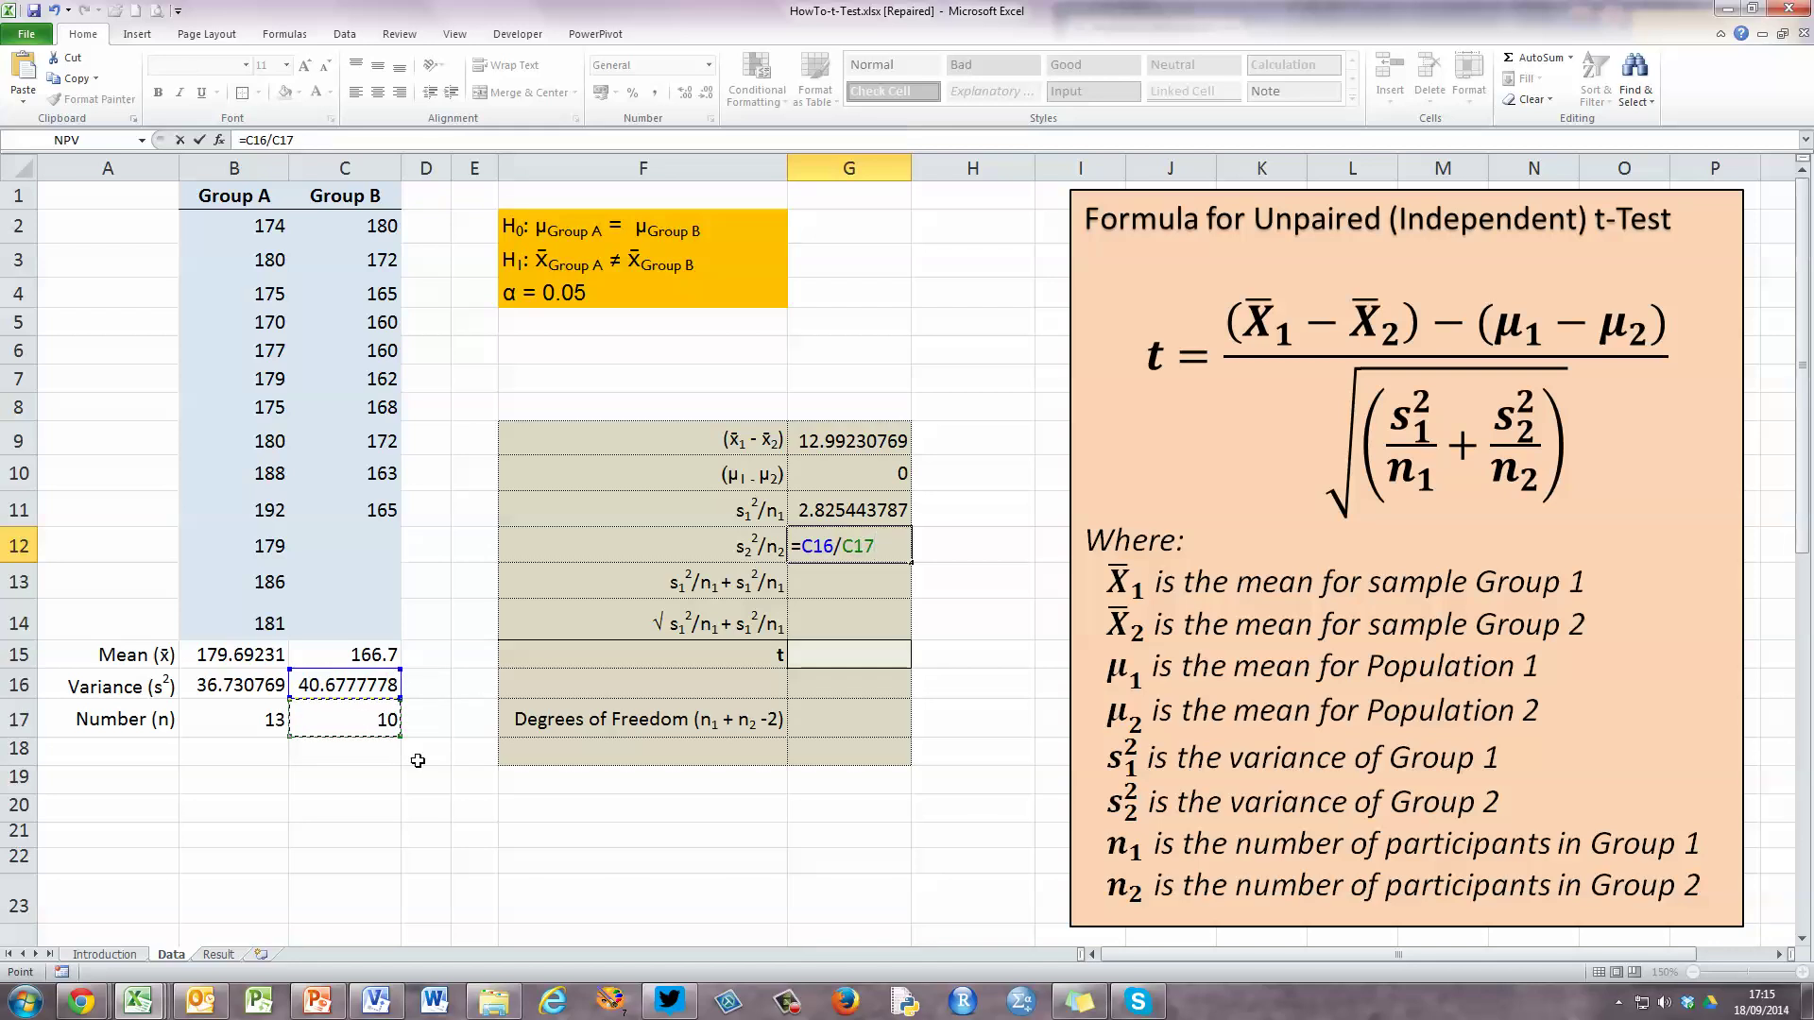
pyautogui.press('Return')
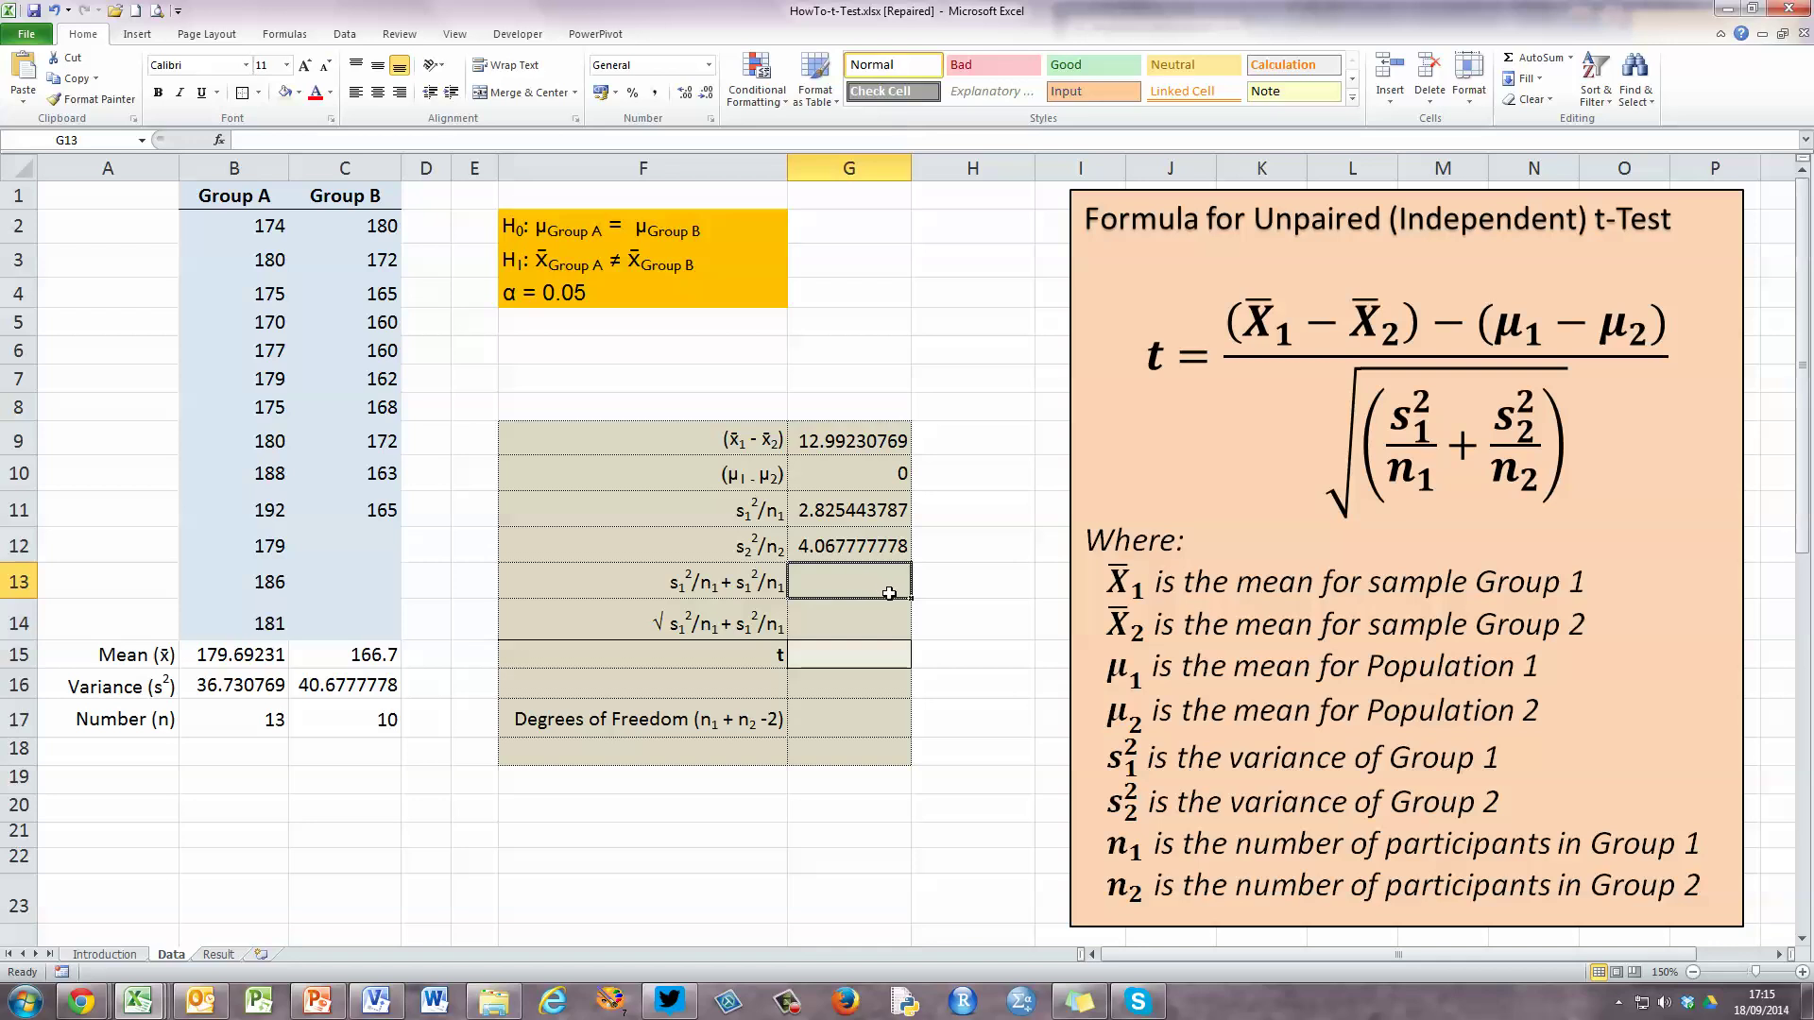
# Add the two variance-over-n terms in G13 with the formula =G11+G12.
pyautogui.write('=')
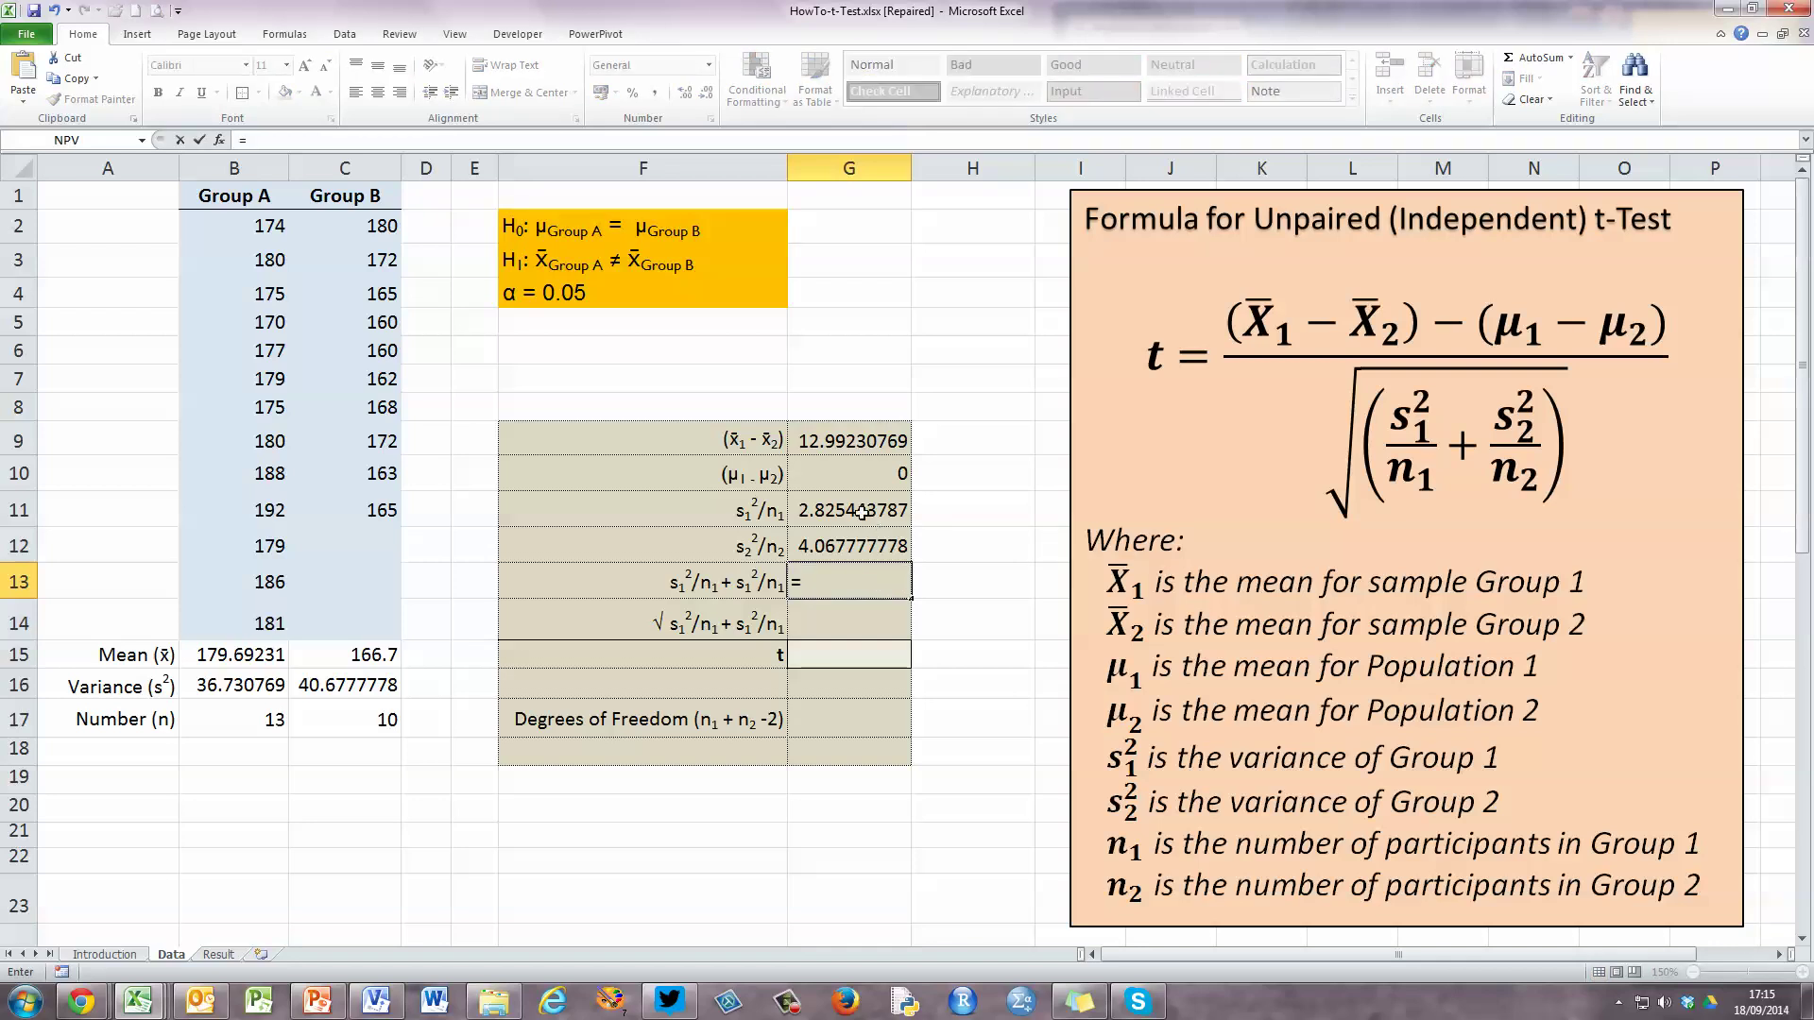
pyautogui.click(862, 515)
pyautogui.write('+')
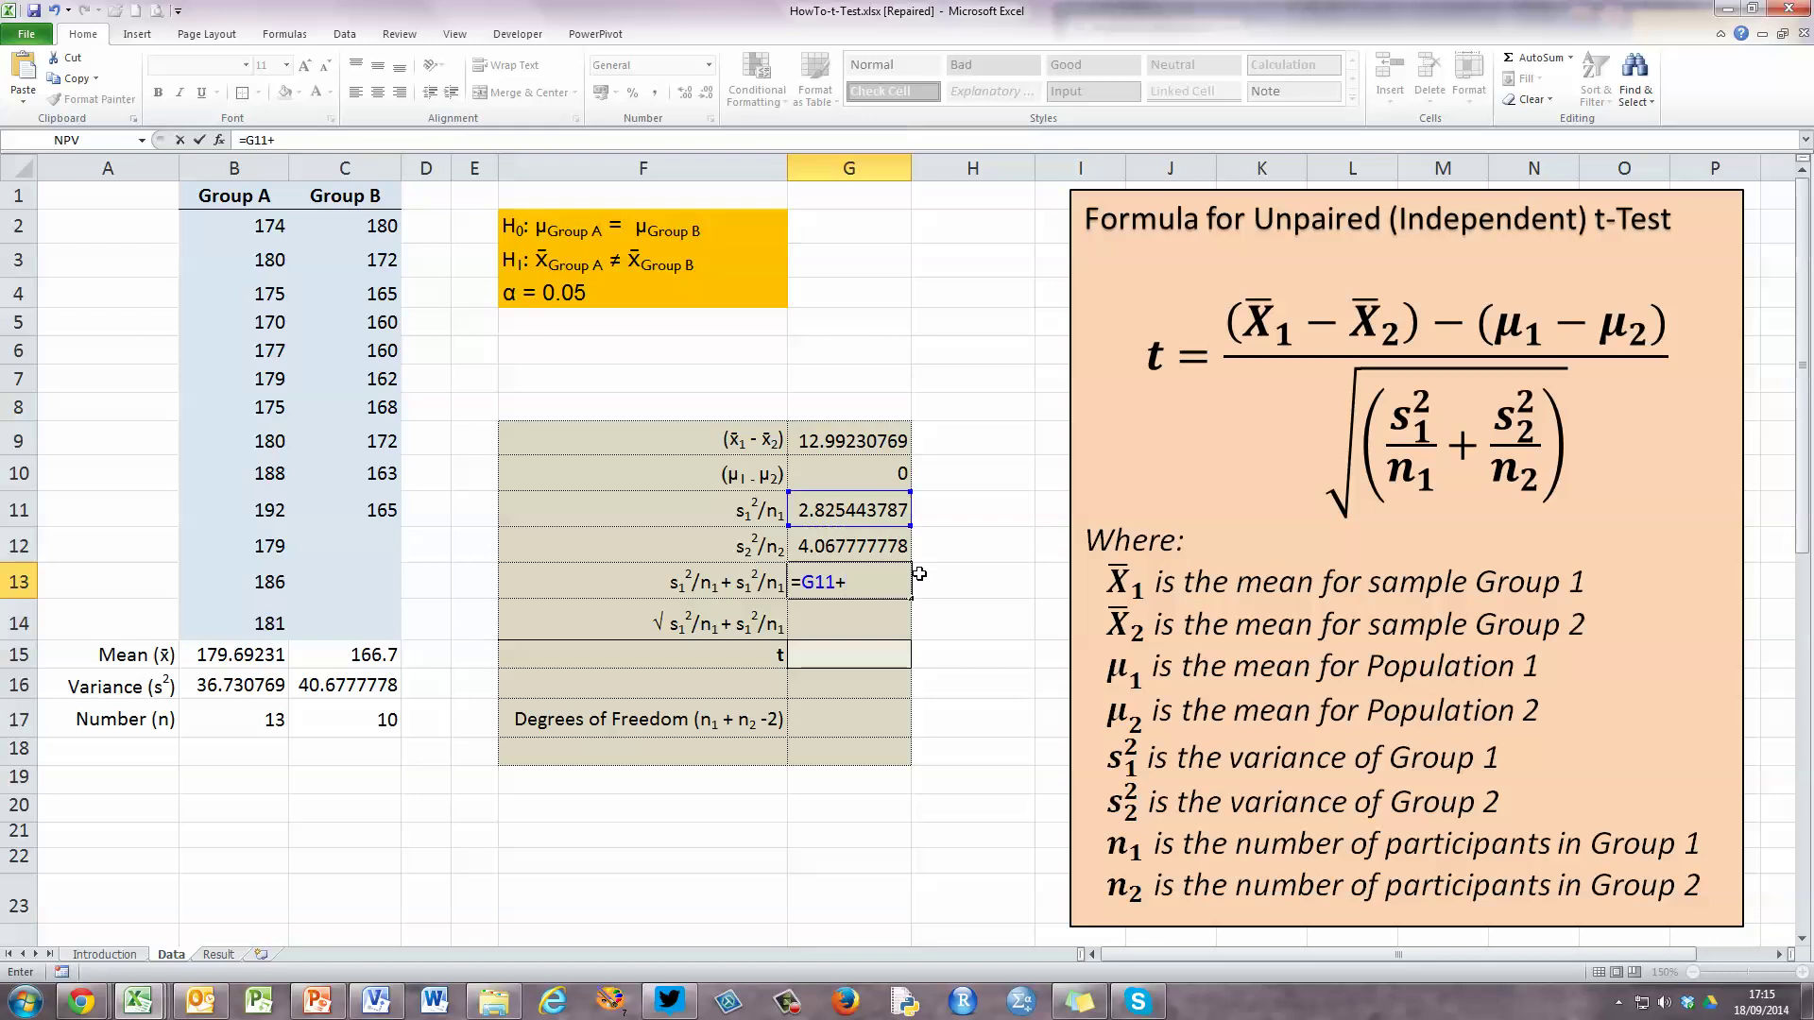
pyautogui.click(879, 546)
pyautogui.press('Return')
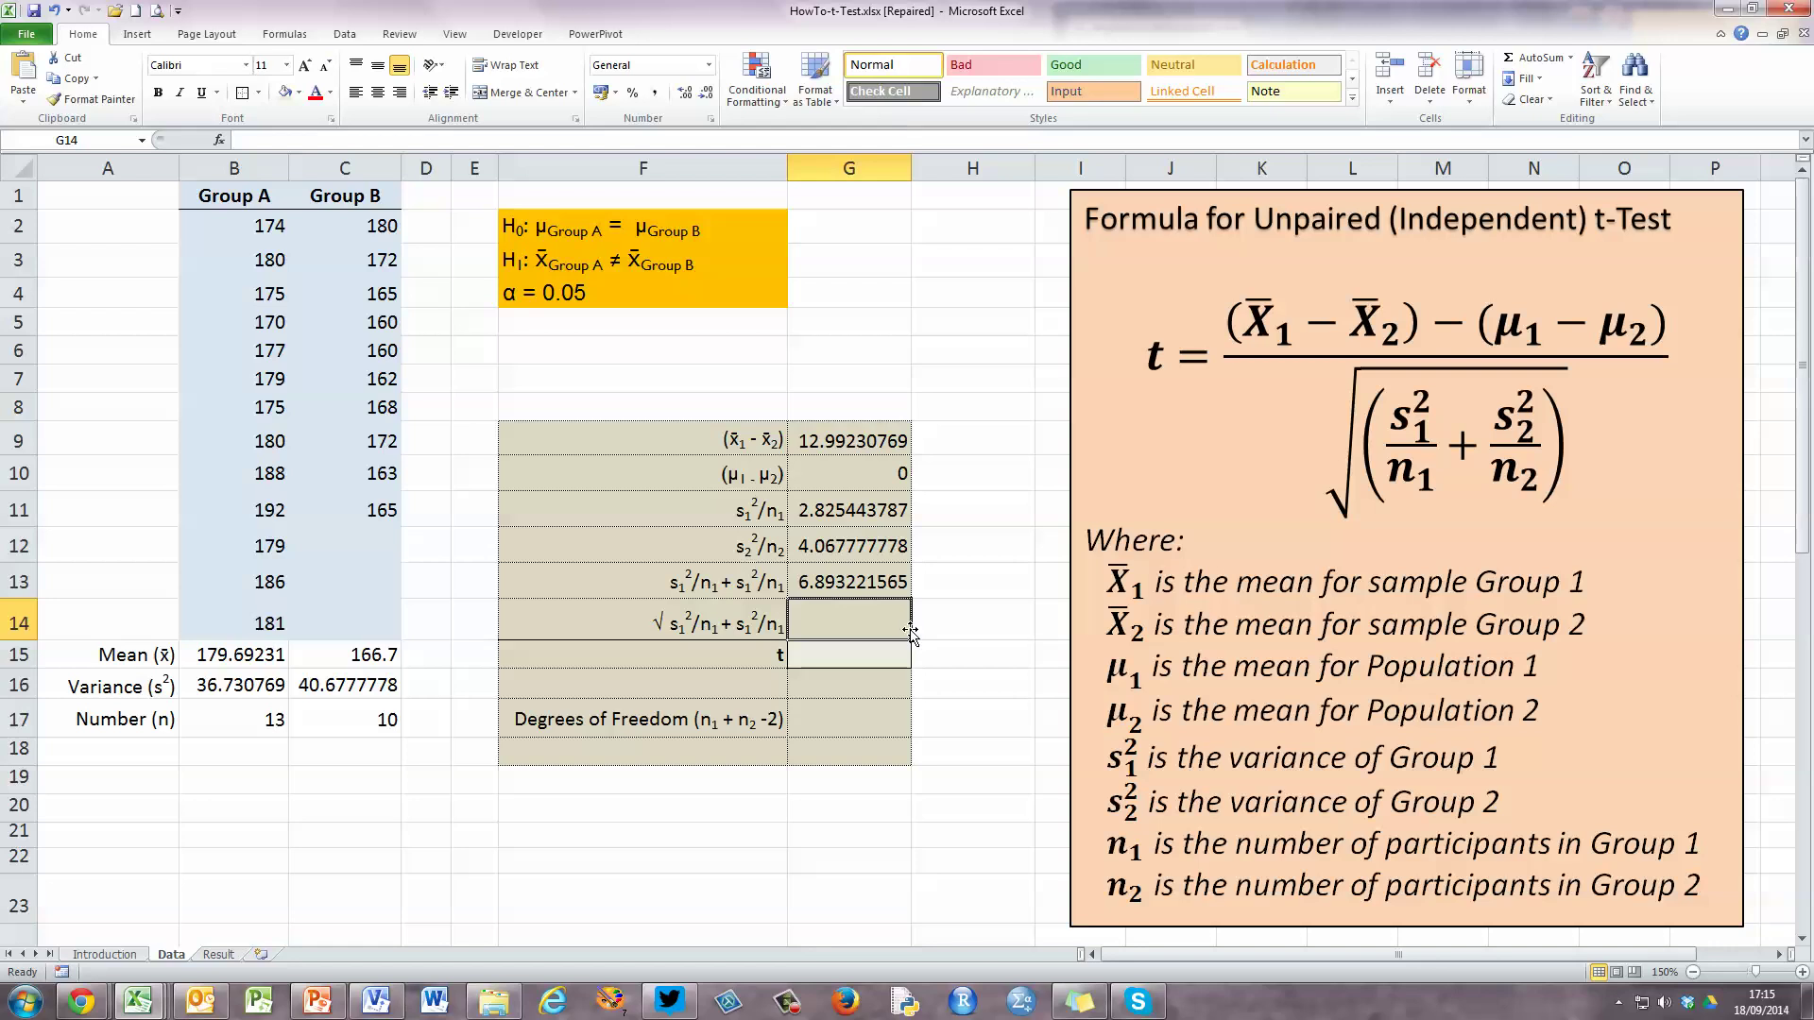
# Calculate the square root of the summed variance-over-n terms in G14 with the formula =sqrt(G13).
pyautogui.write('=')
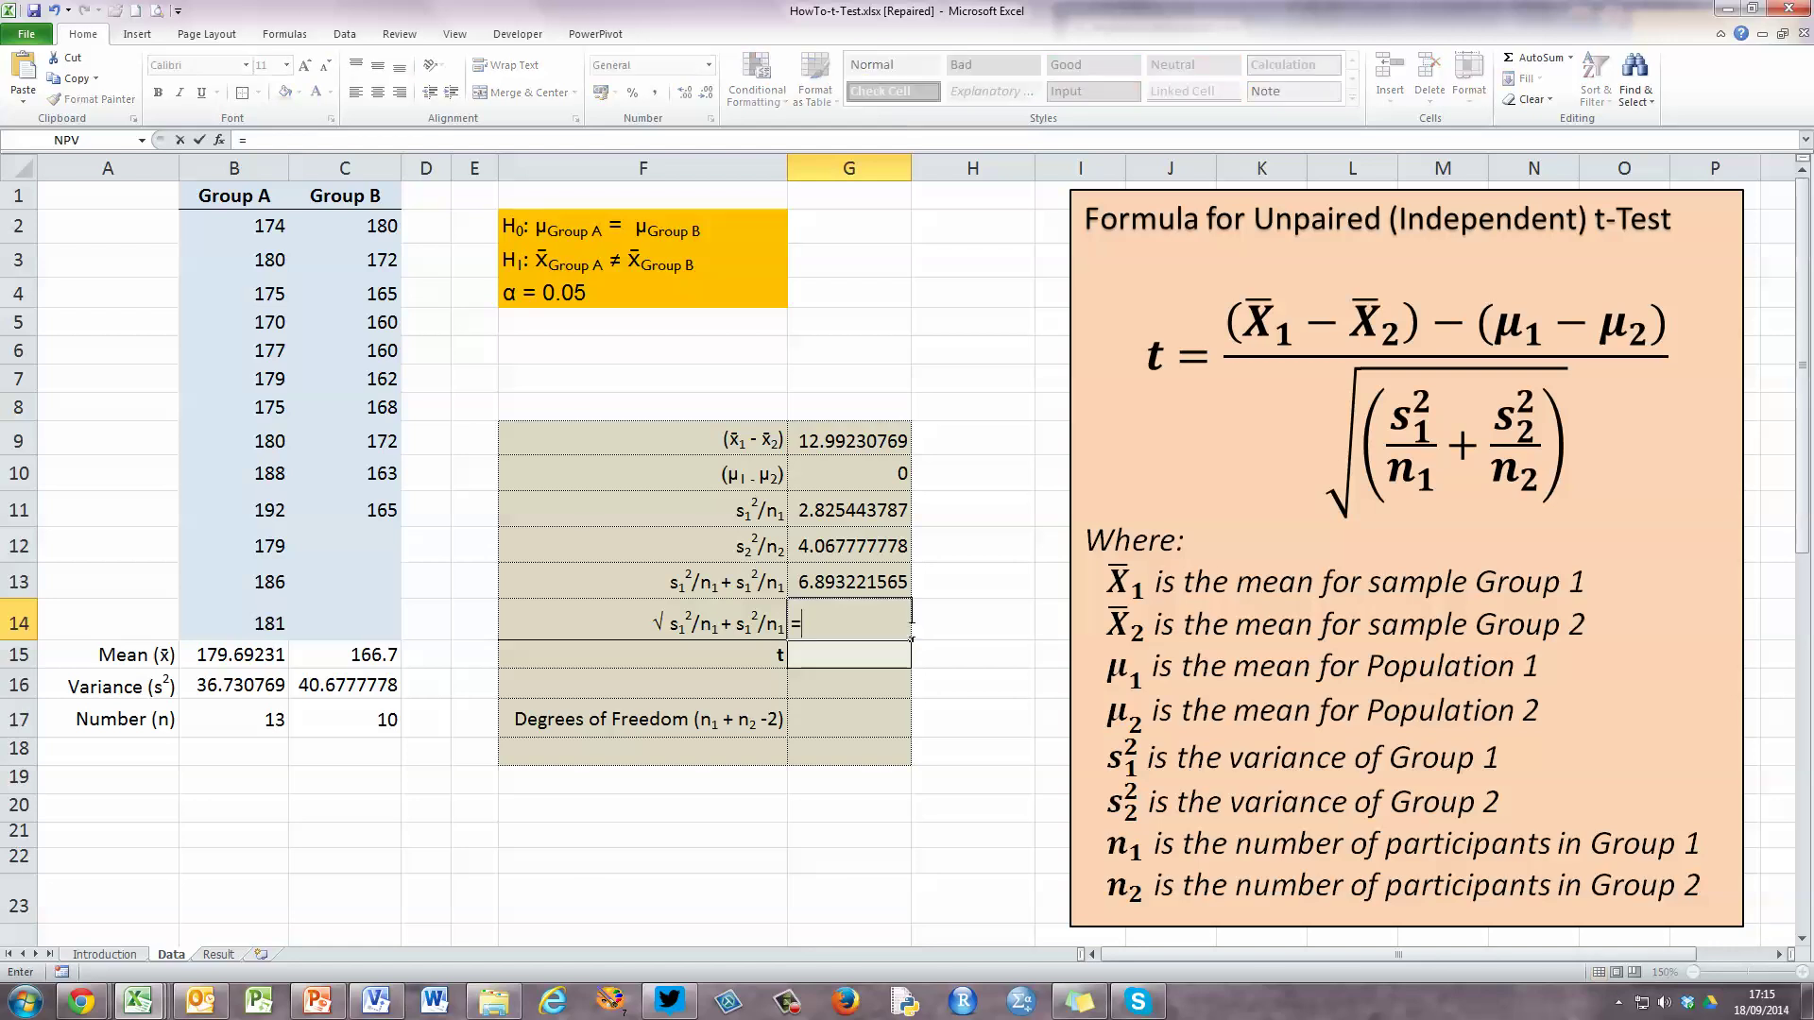
pyautogui.write('sqrt(')
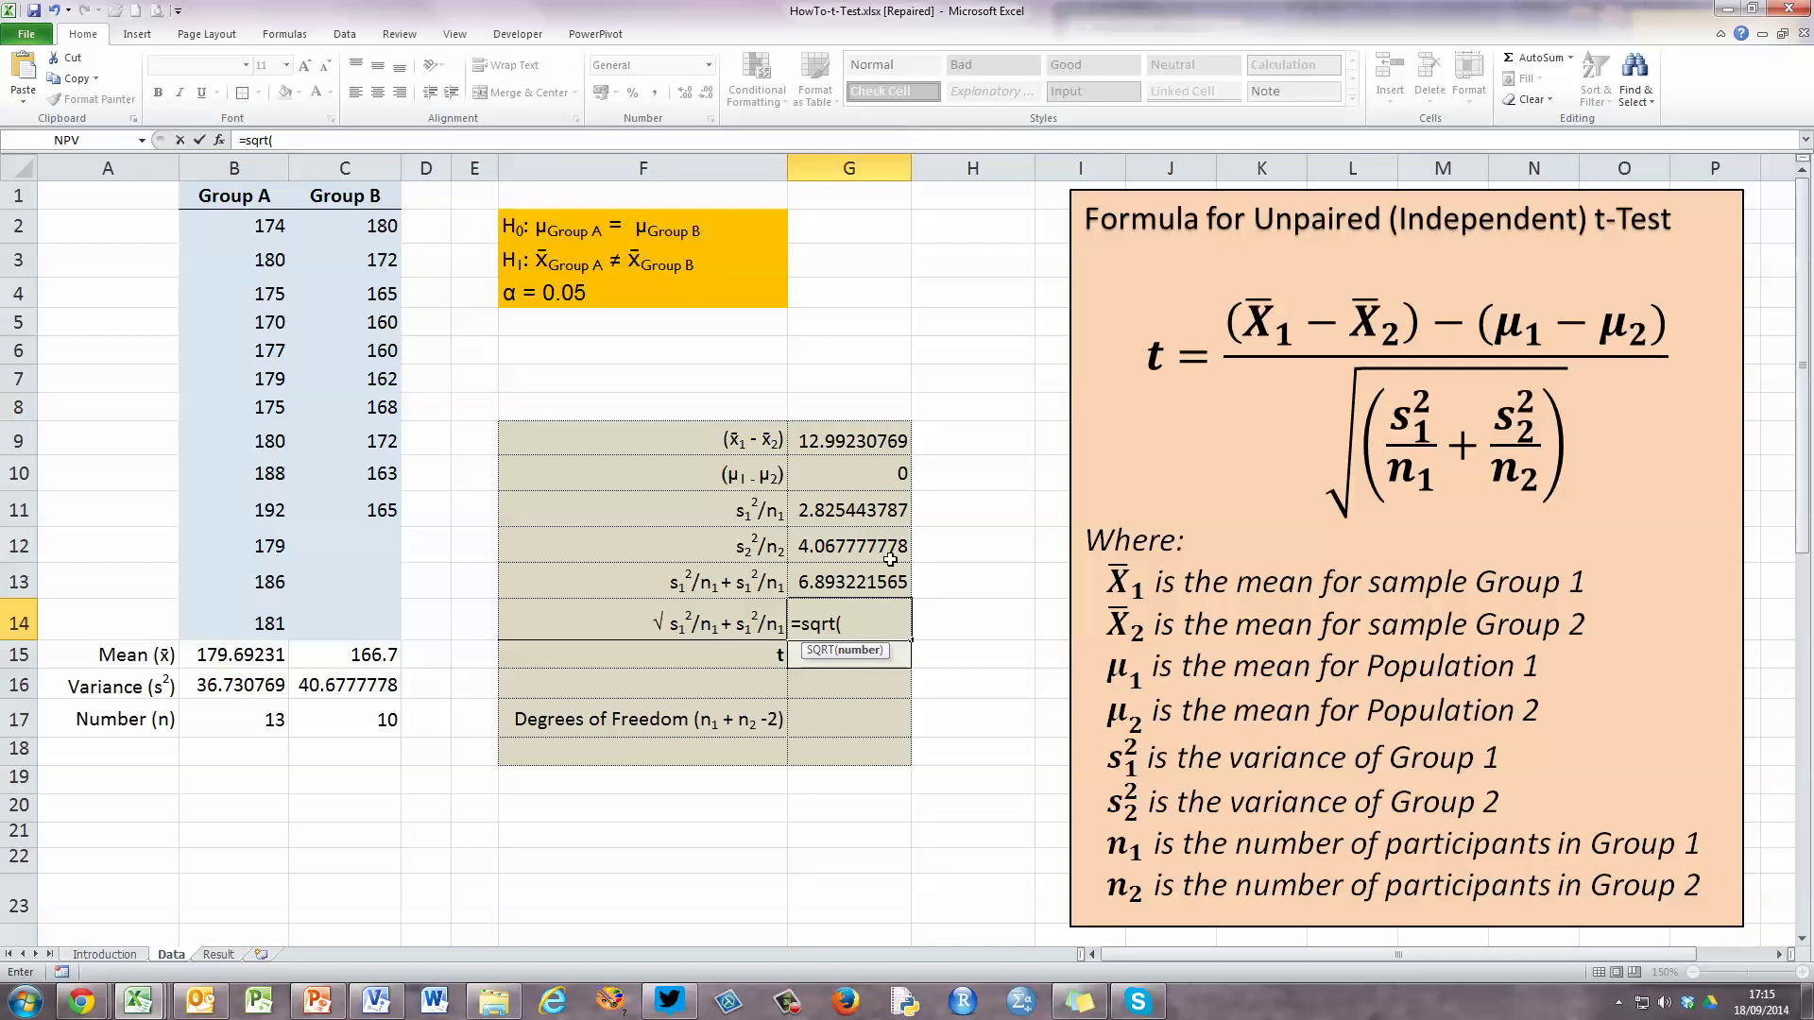
pyautogui.click(864, 583)
pyautogui.write(')')
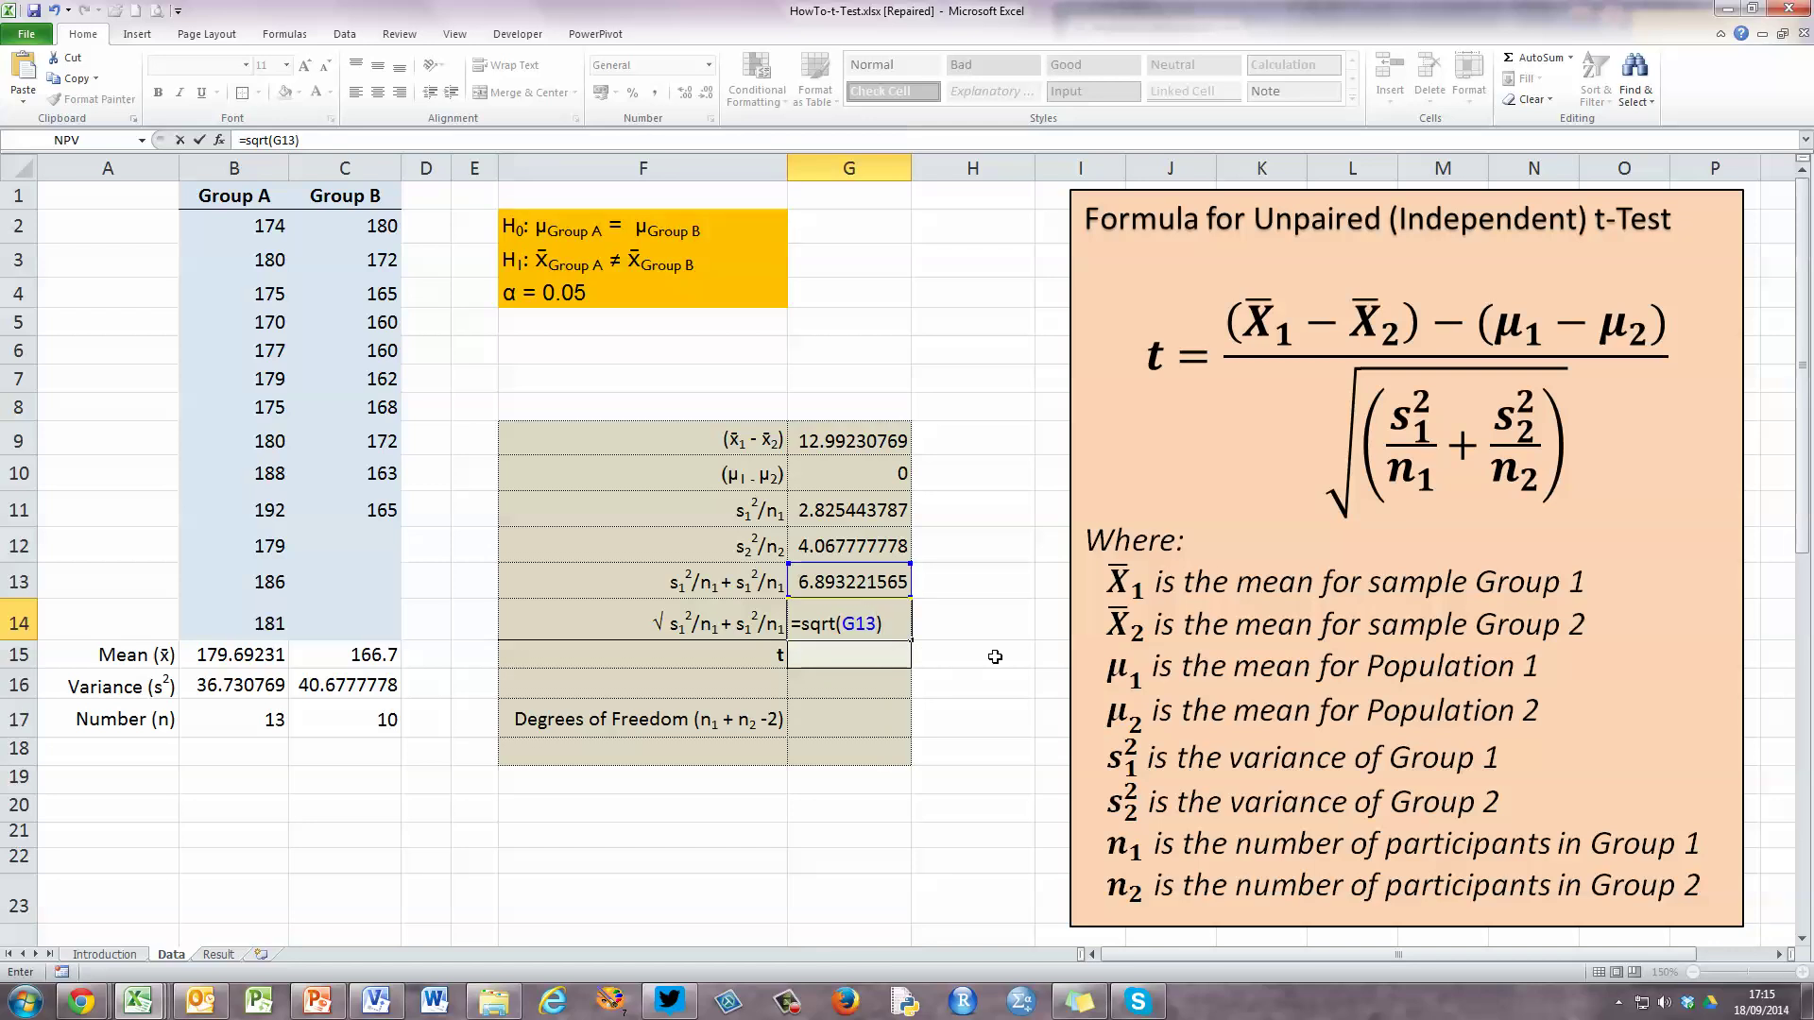
pyautogui.press('Return')
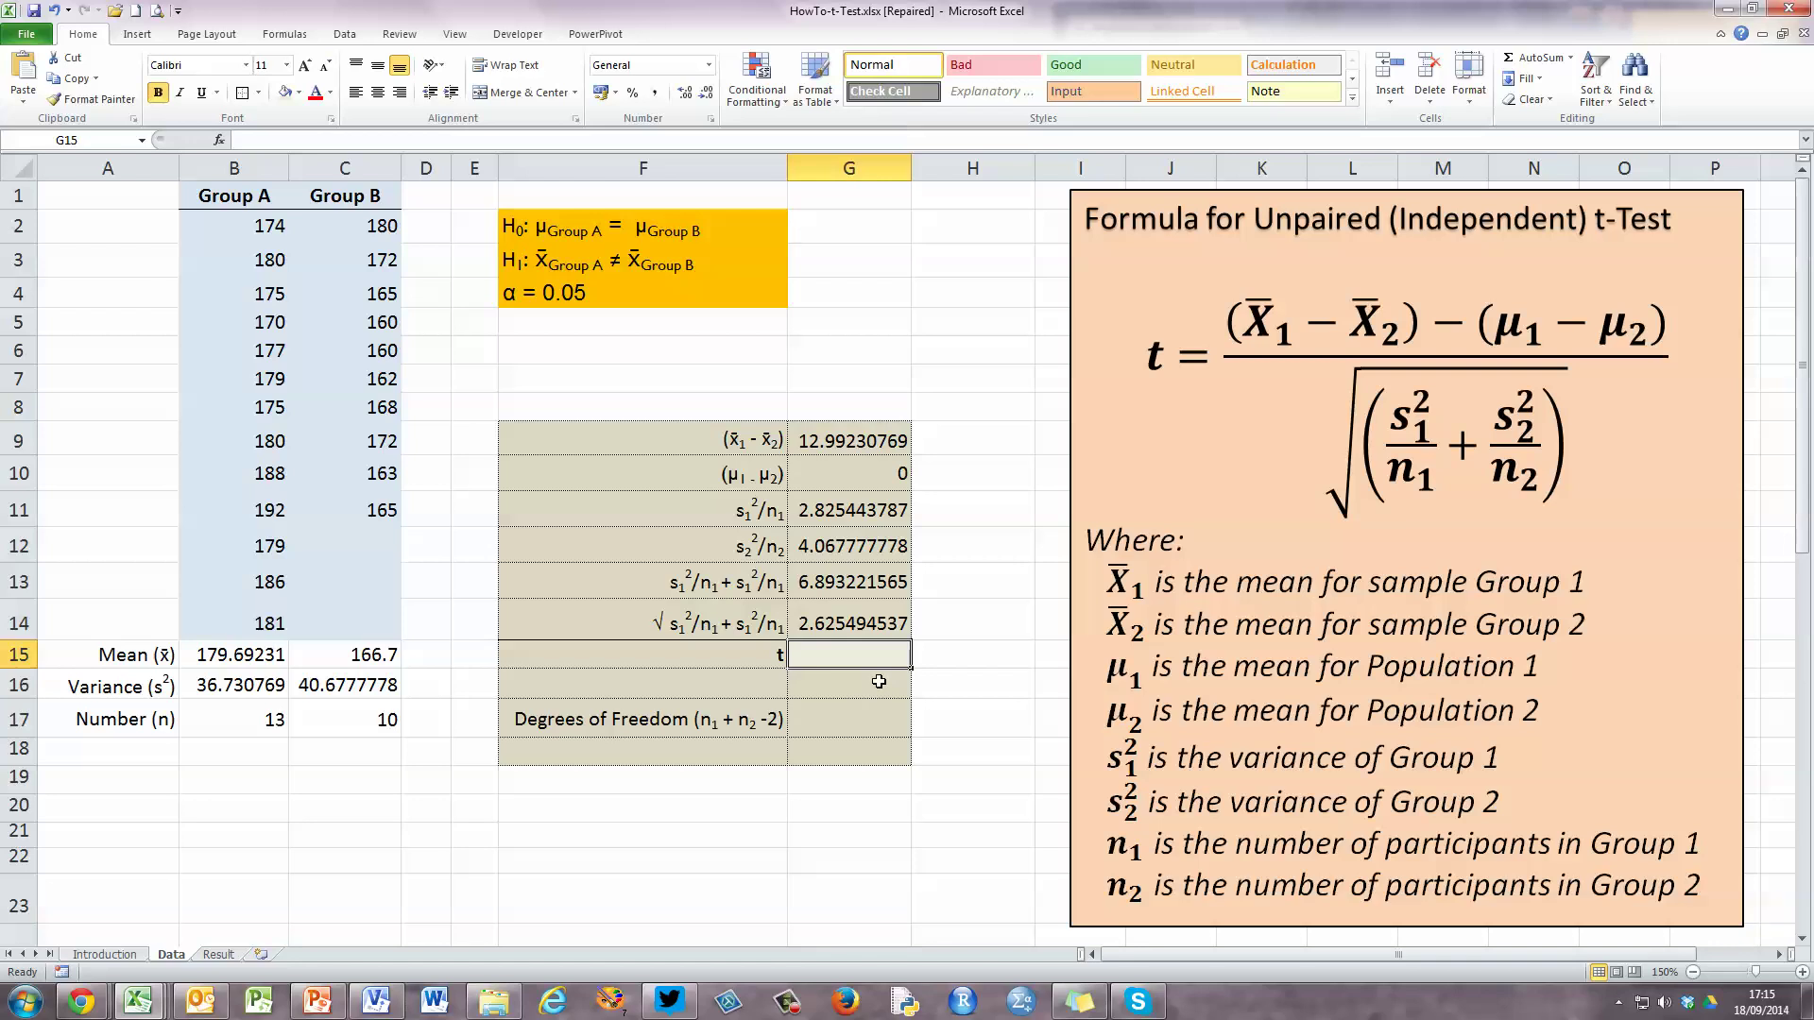
# Calculate the t statistic in G15 by dividing the difference between the sample means by the square root term, as =G9/G14.
pyautogui.write('=')
pyautogui.click(855, 442)
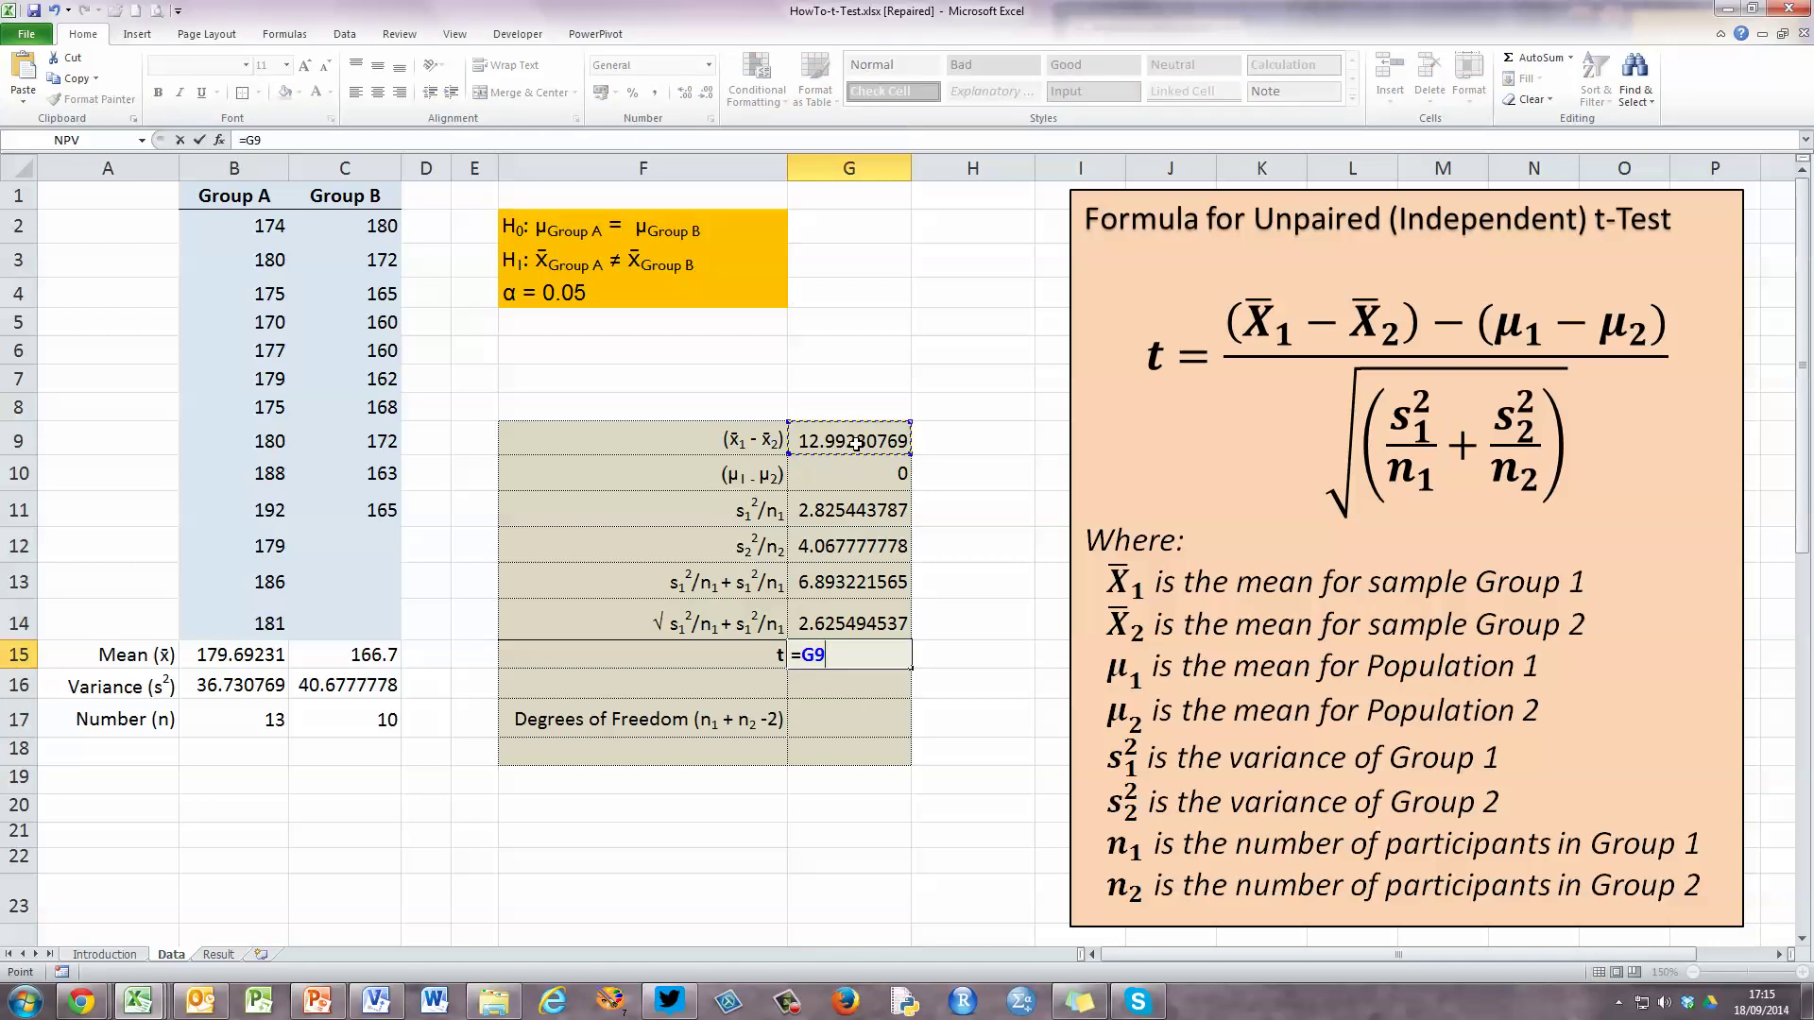
pyautogui.write('/')
pyautogui.click(858, 622)
pyautogui.press('Return')
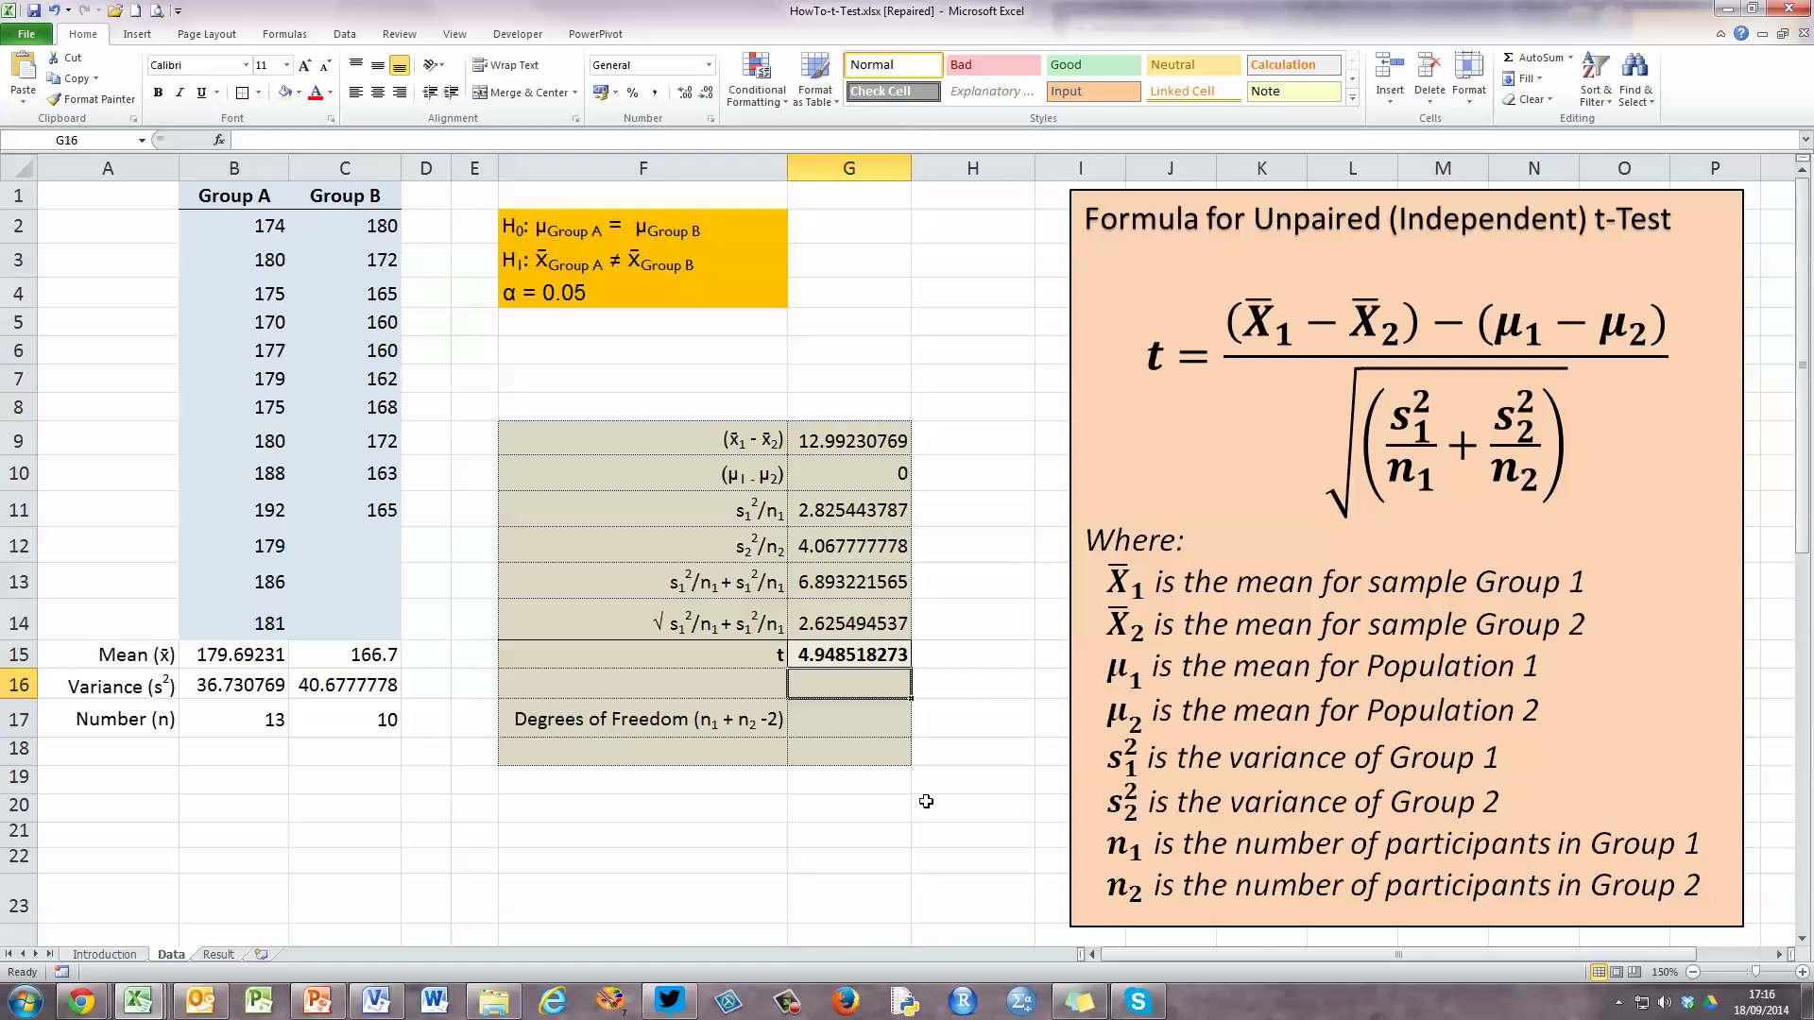
# Calculate the degrees of freedom in G17 from both groups' participant numbers with the formula =B17+C17-2.
pyautogui.click(859, 718)
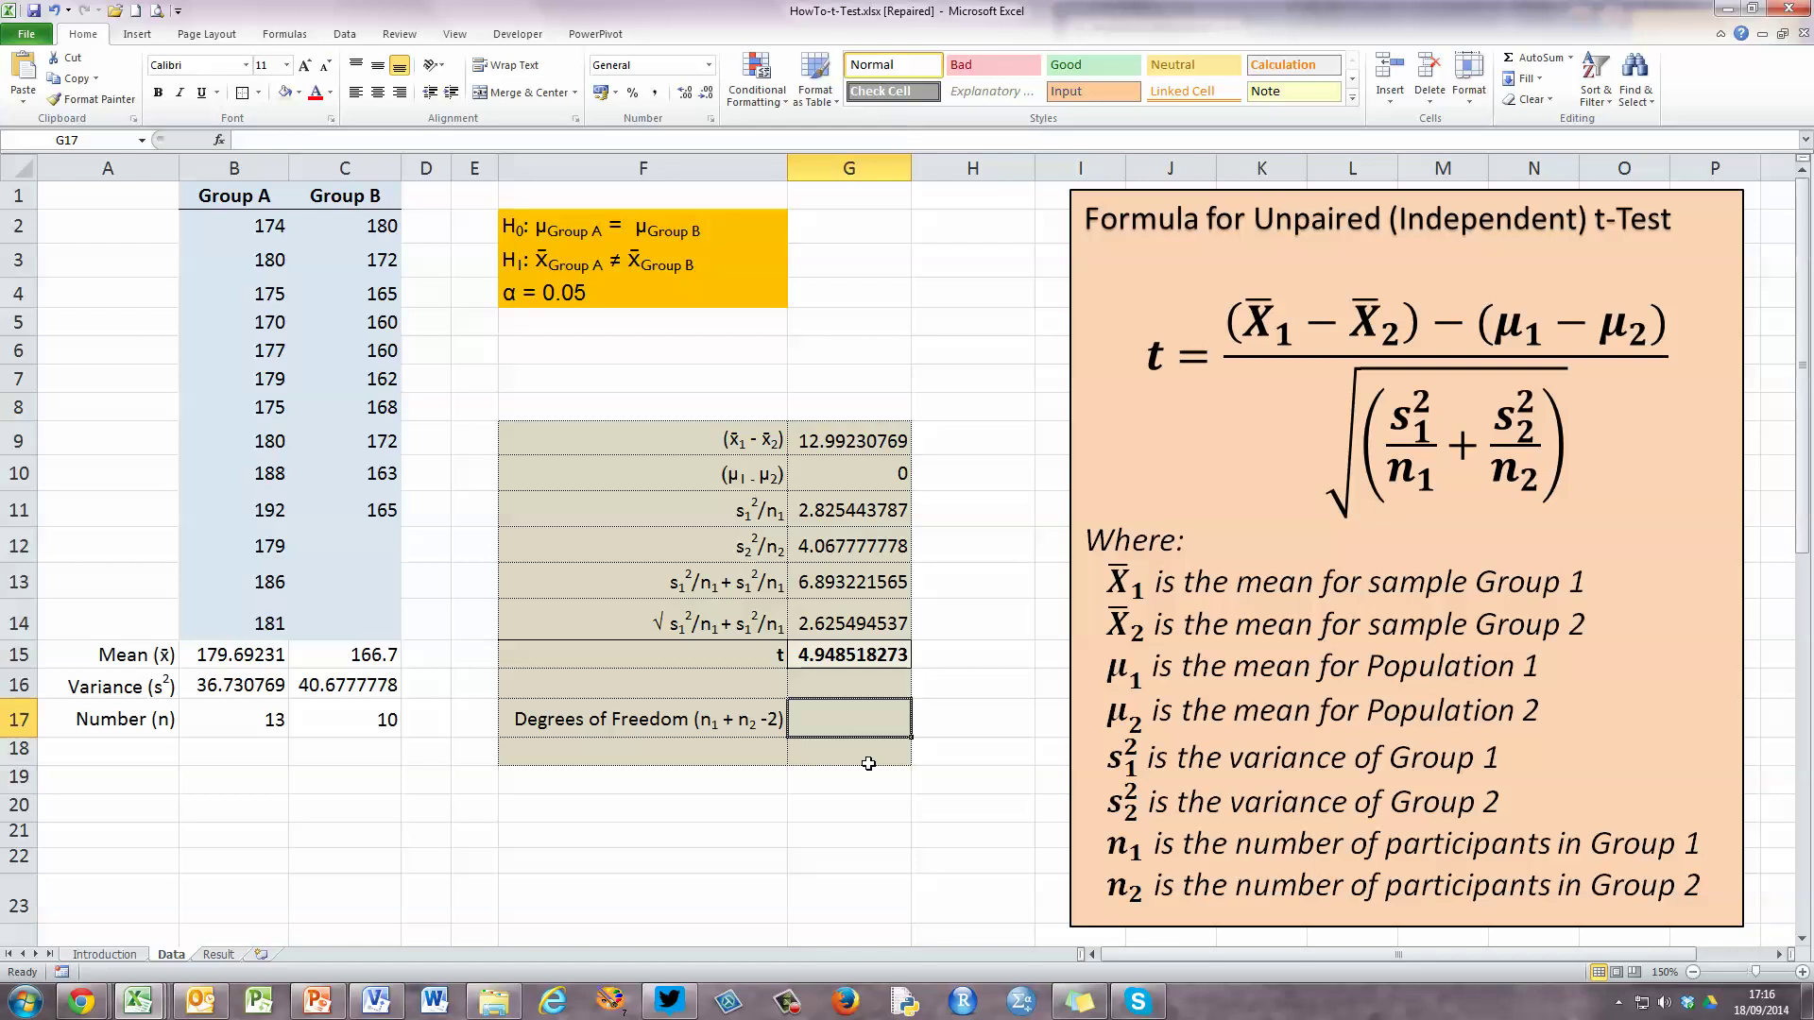
pyautogui.write('=')
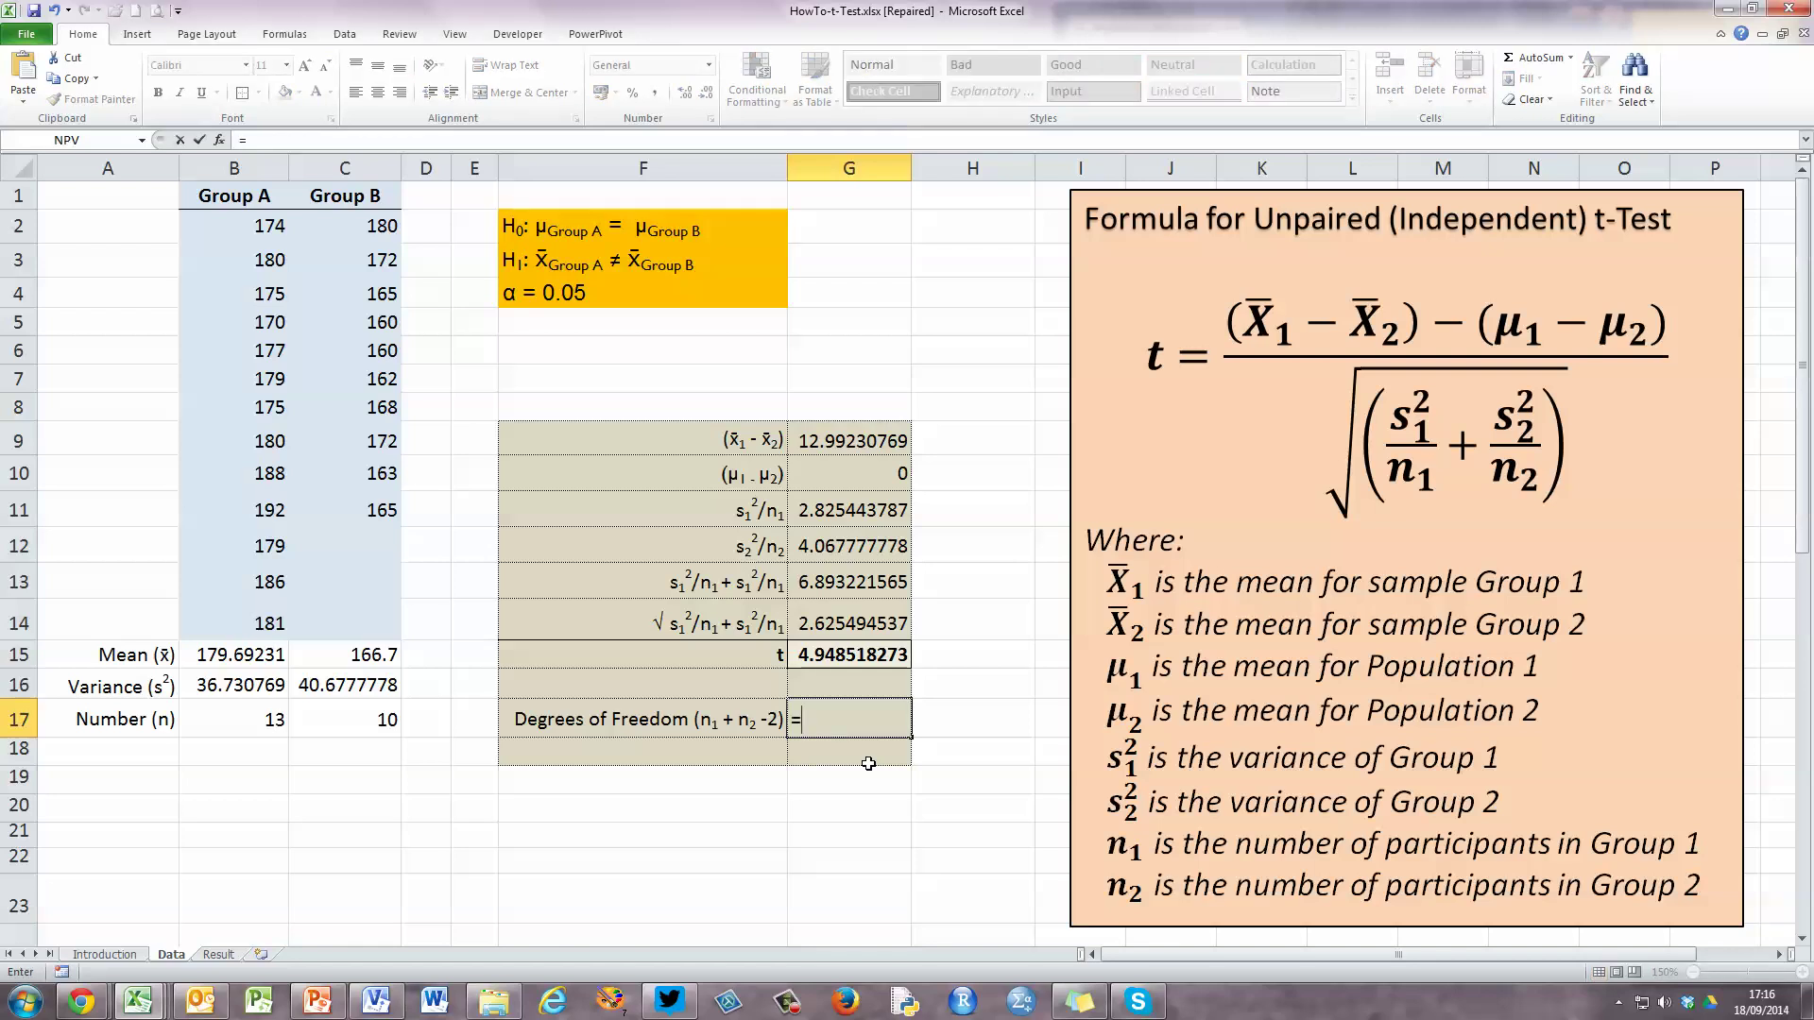
pyautogui.click(257, 724)
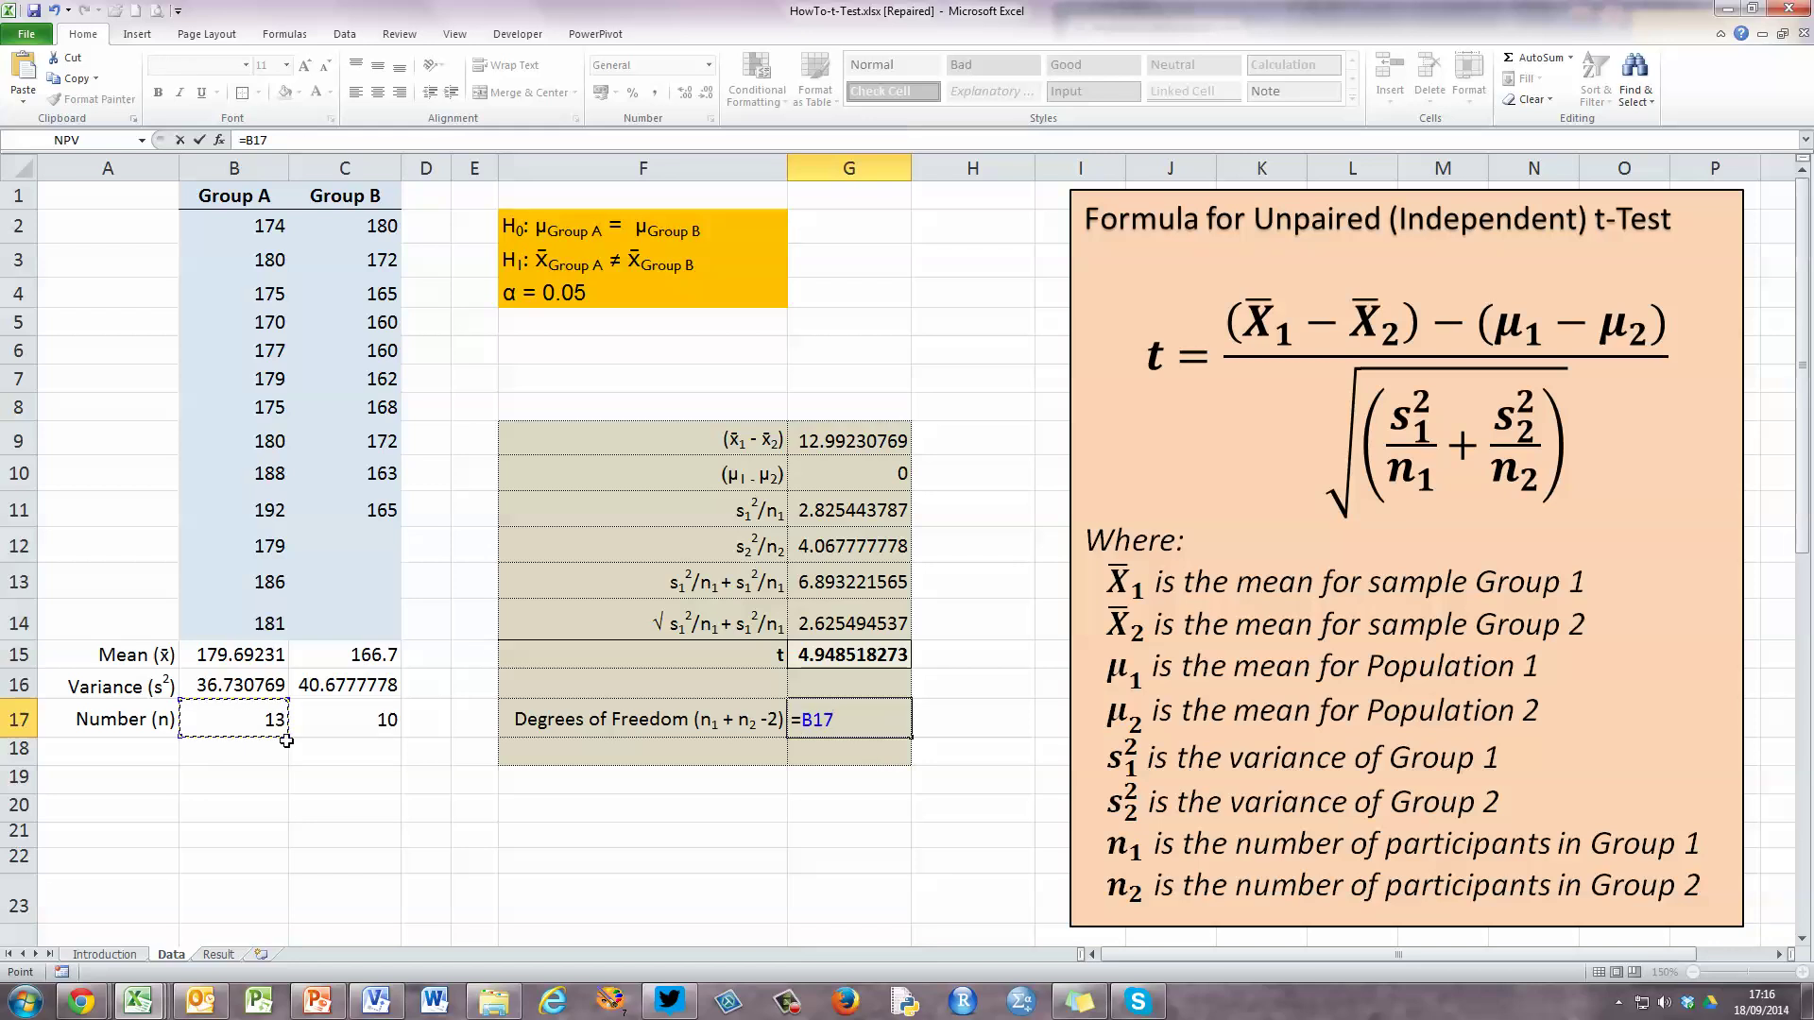
pyautogui.write('+')
pyautogui.click(366, 718)
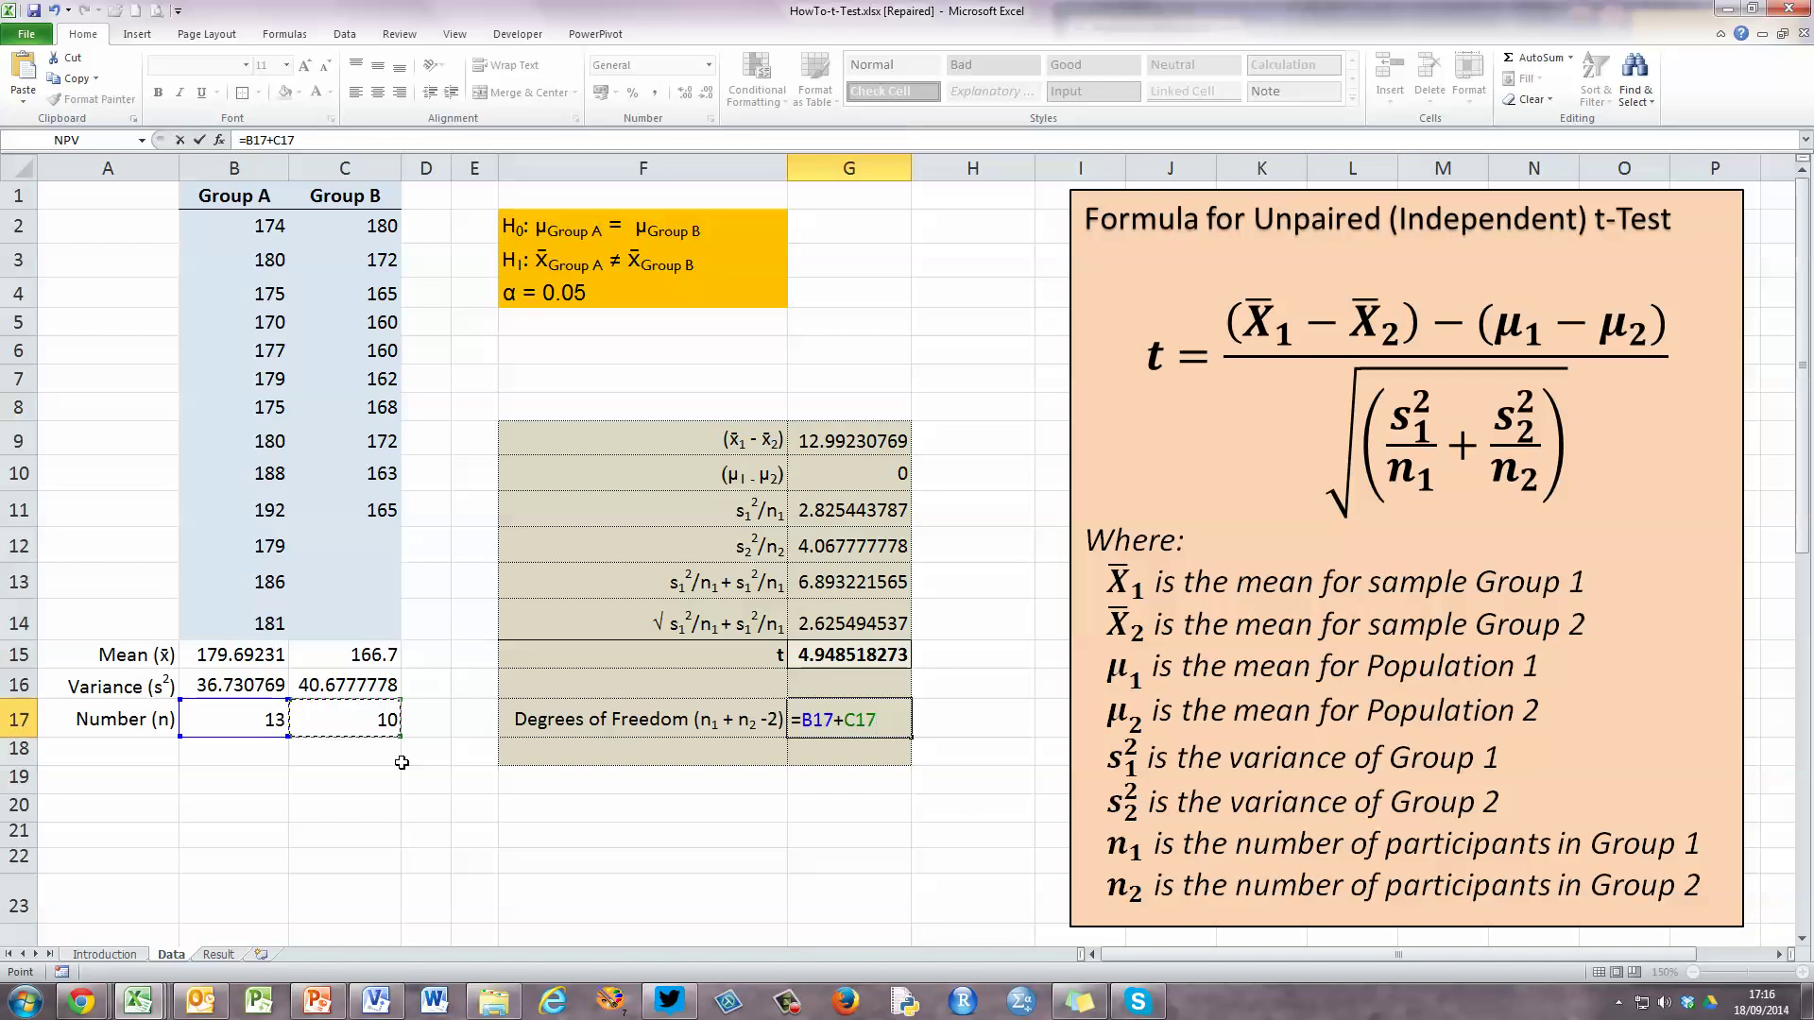
pyautogui.write('-2')
pyautogui.press('Return')
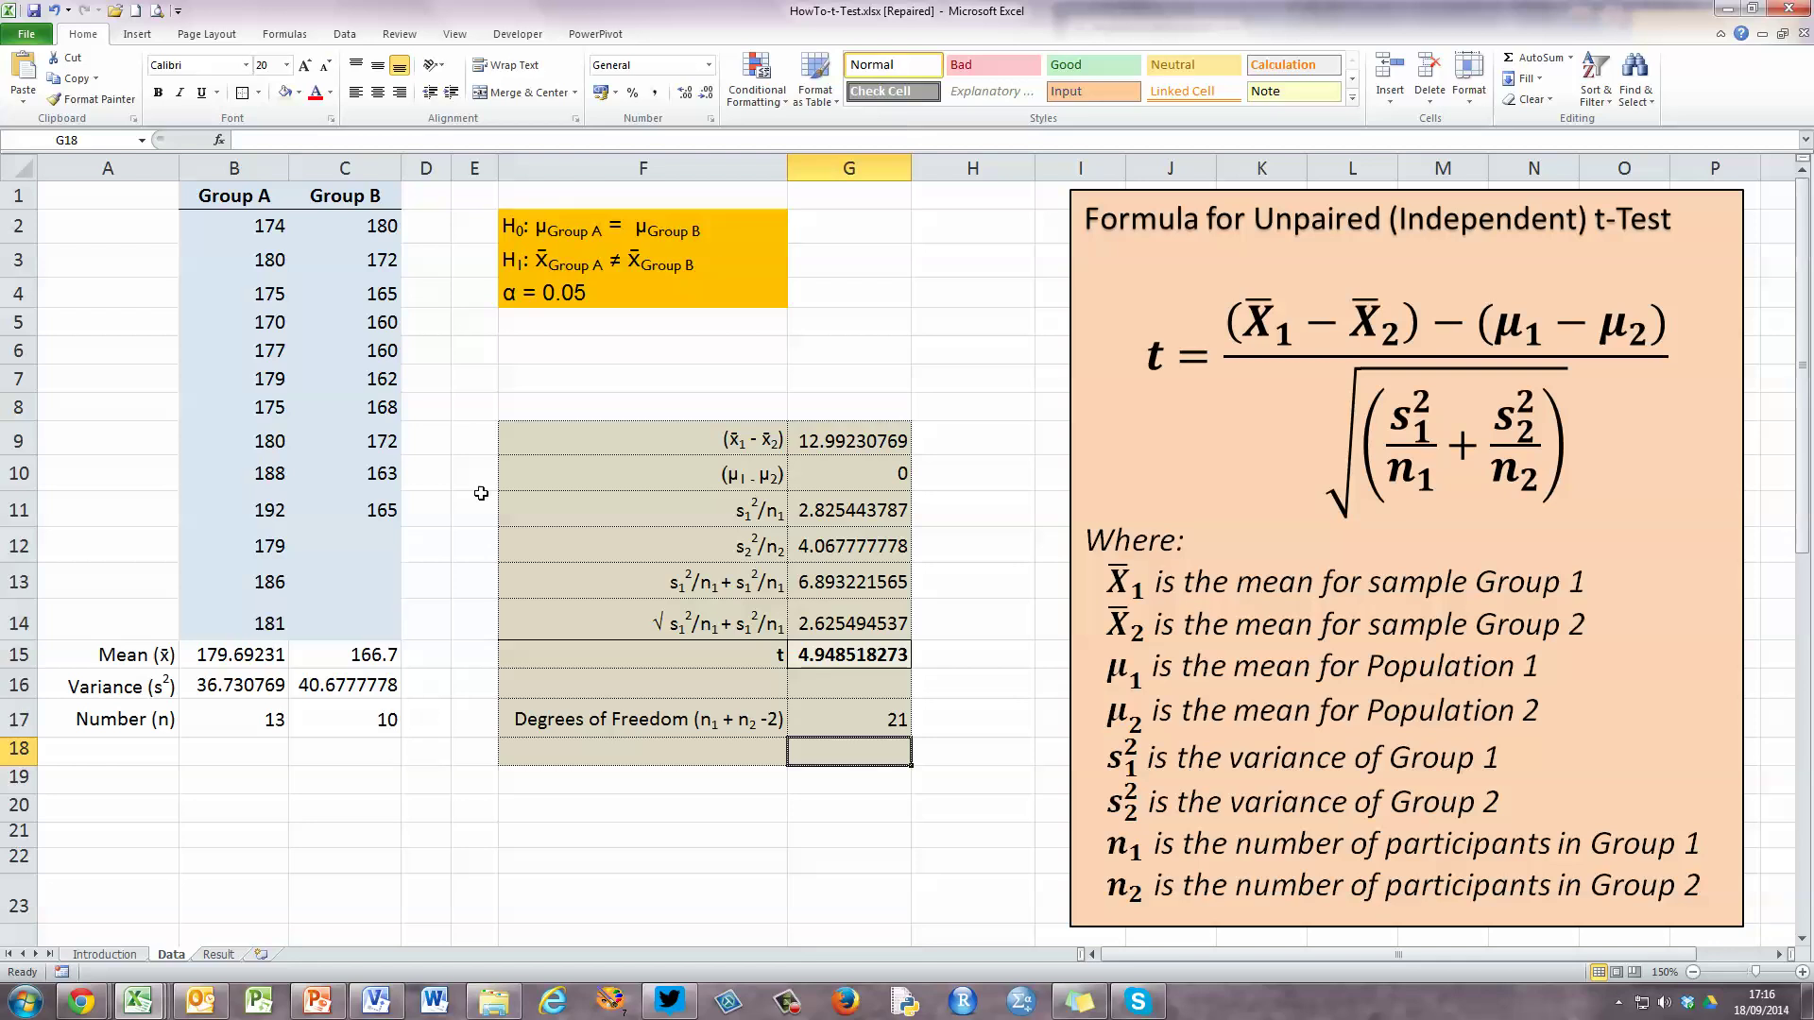
# Switch to Chrome, look up the critical t value for 21 degrees of freedom at two-sided 95% in the Student's t-distribution table, and return to Excel.
pyautogui.click(84, 1004)
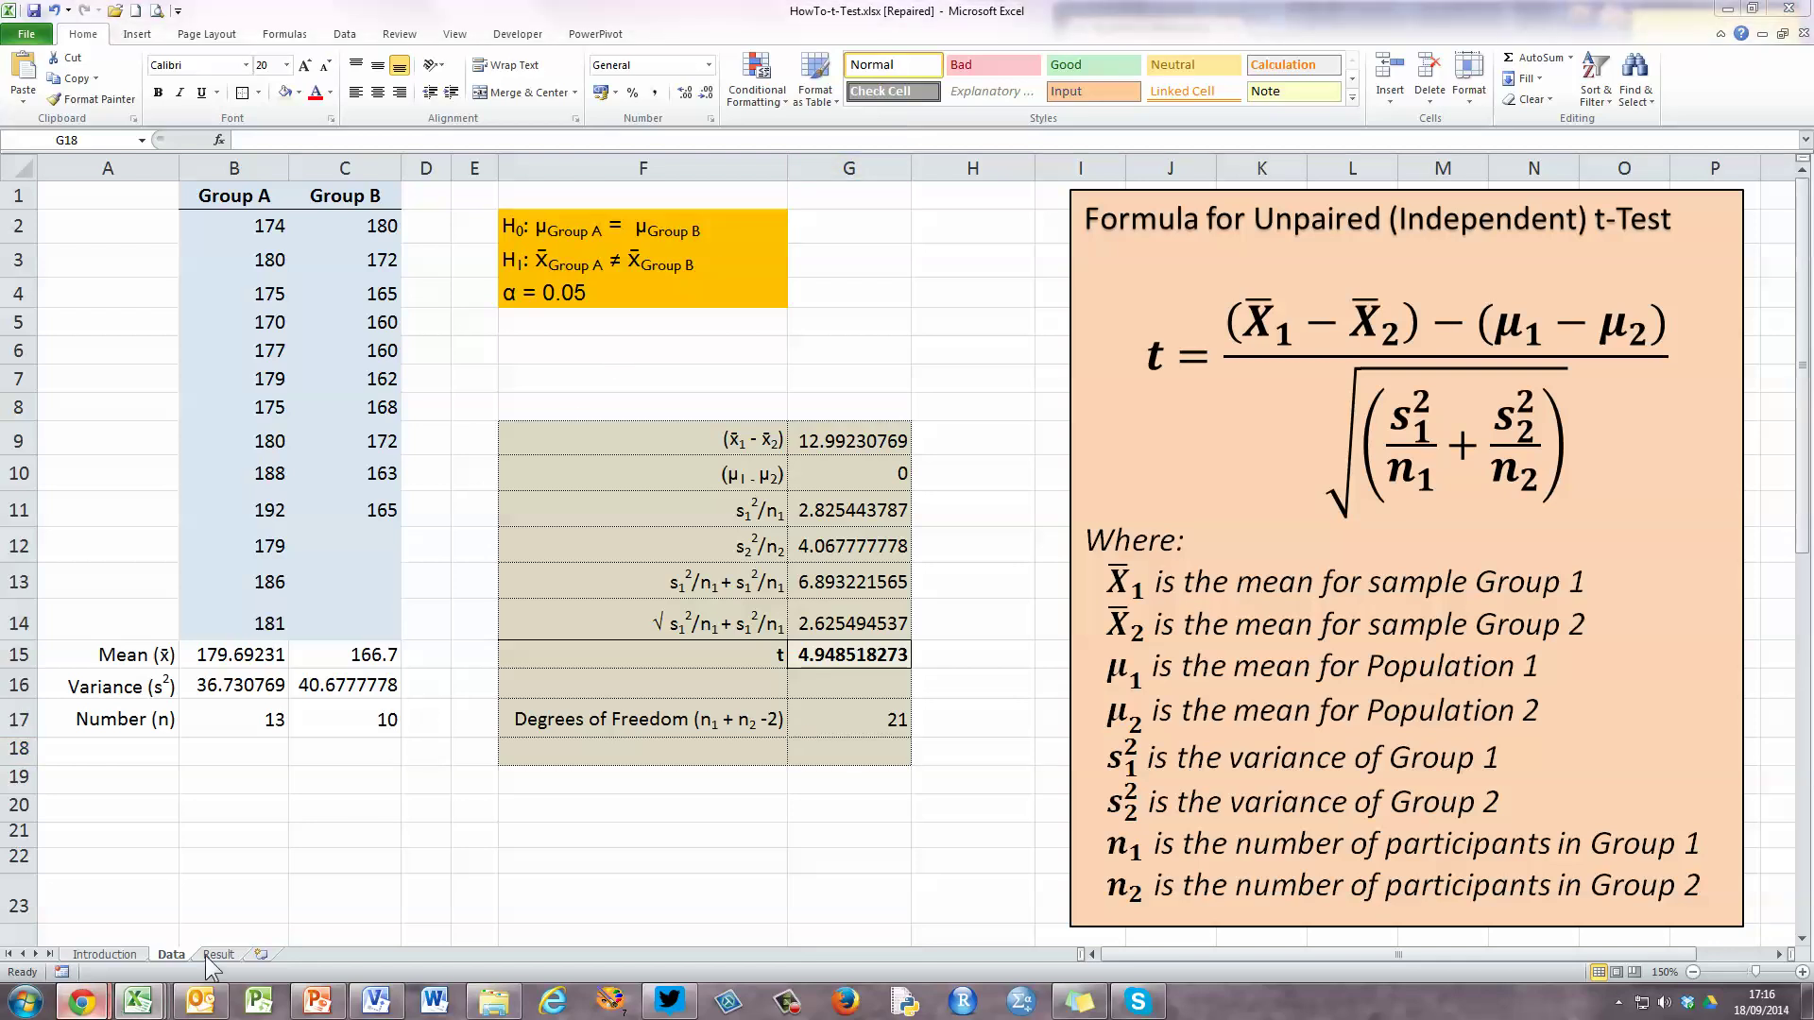
pyautogui.click(337, 905)
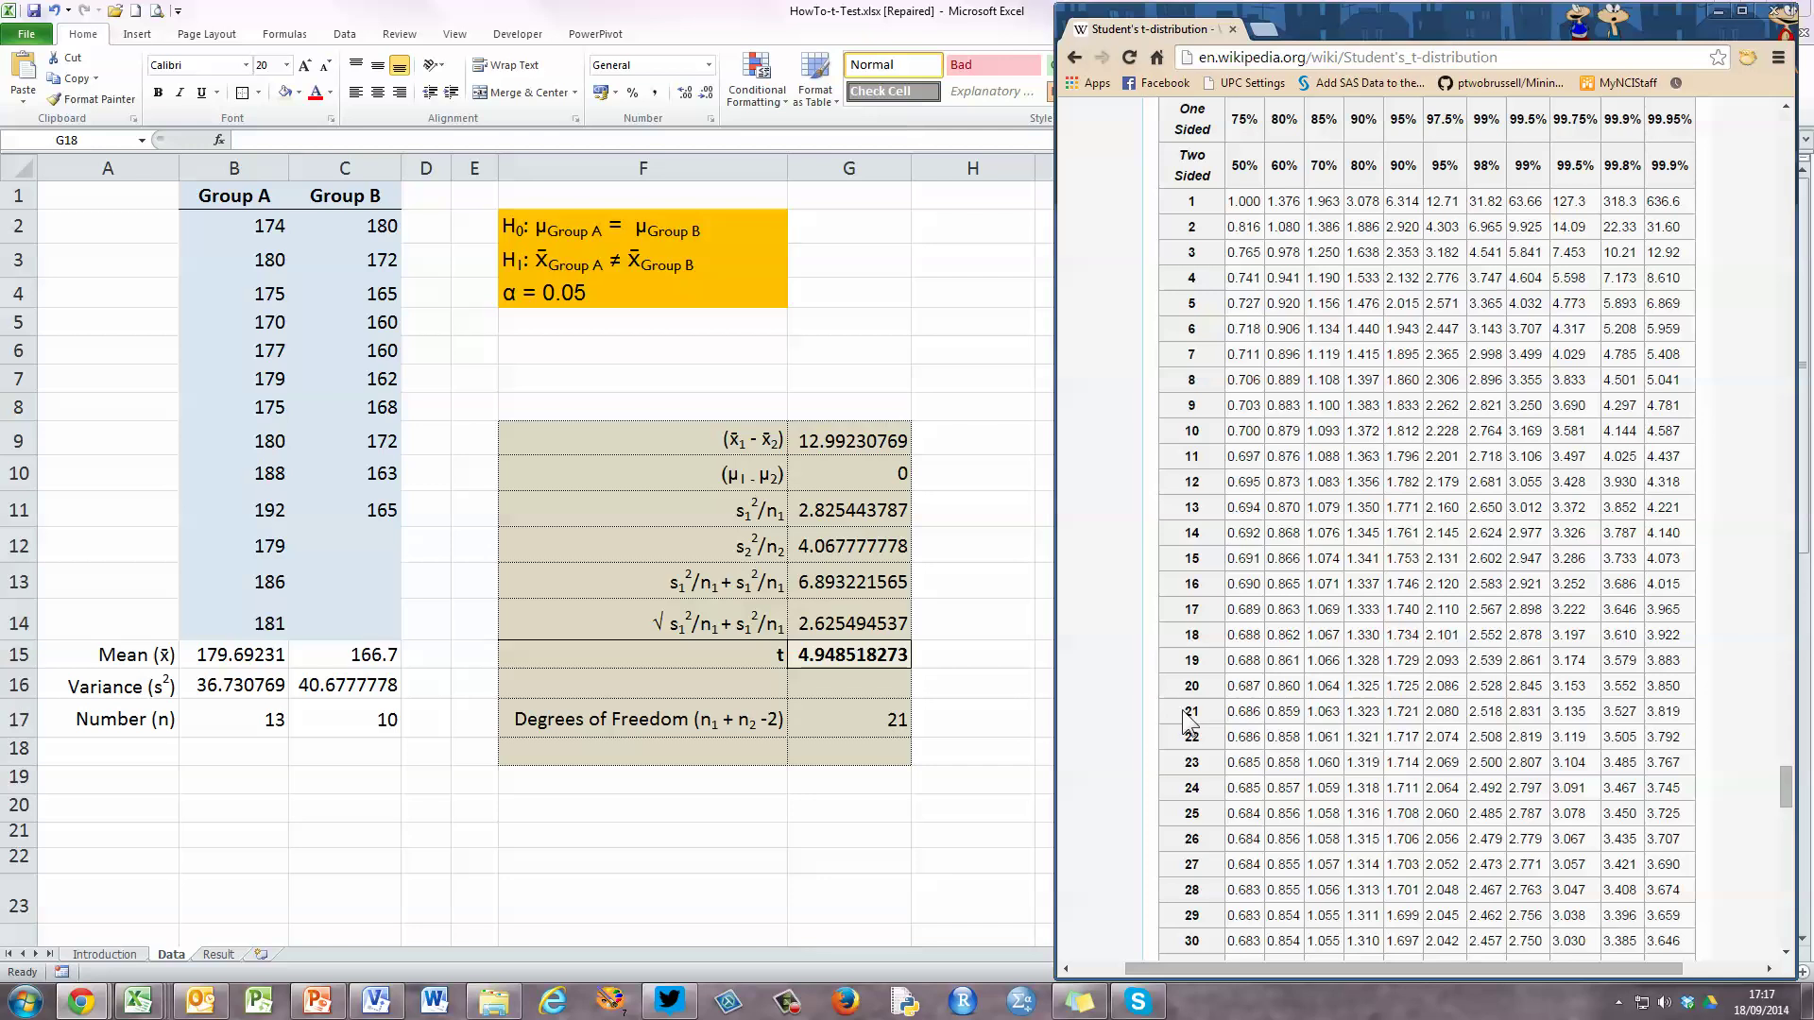
pyautogui.moveTo(1214, 709); pyautogui.dragTo(1689, 716)
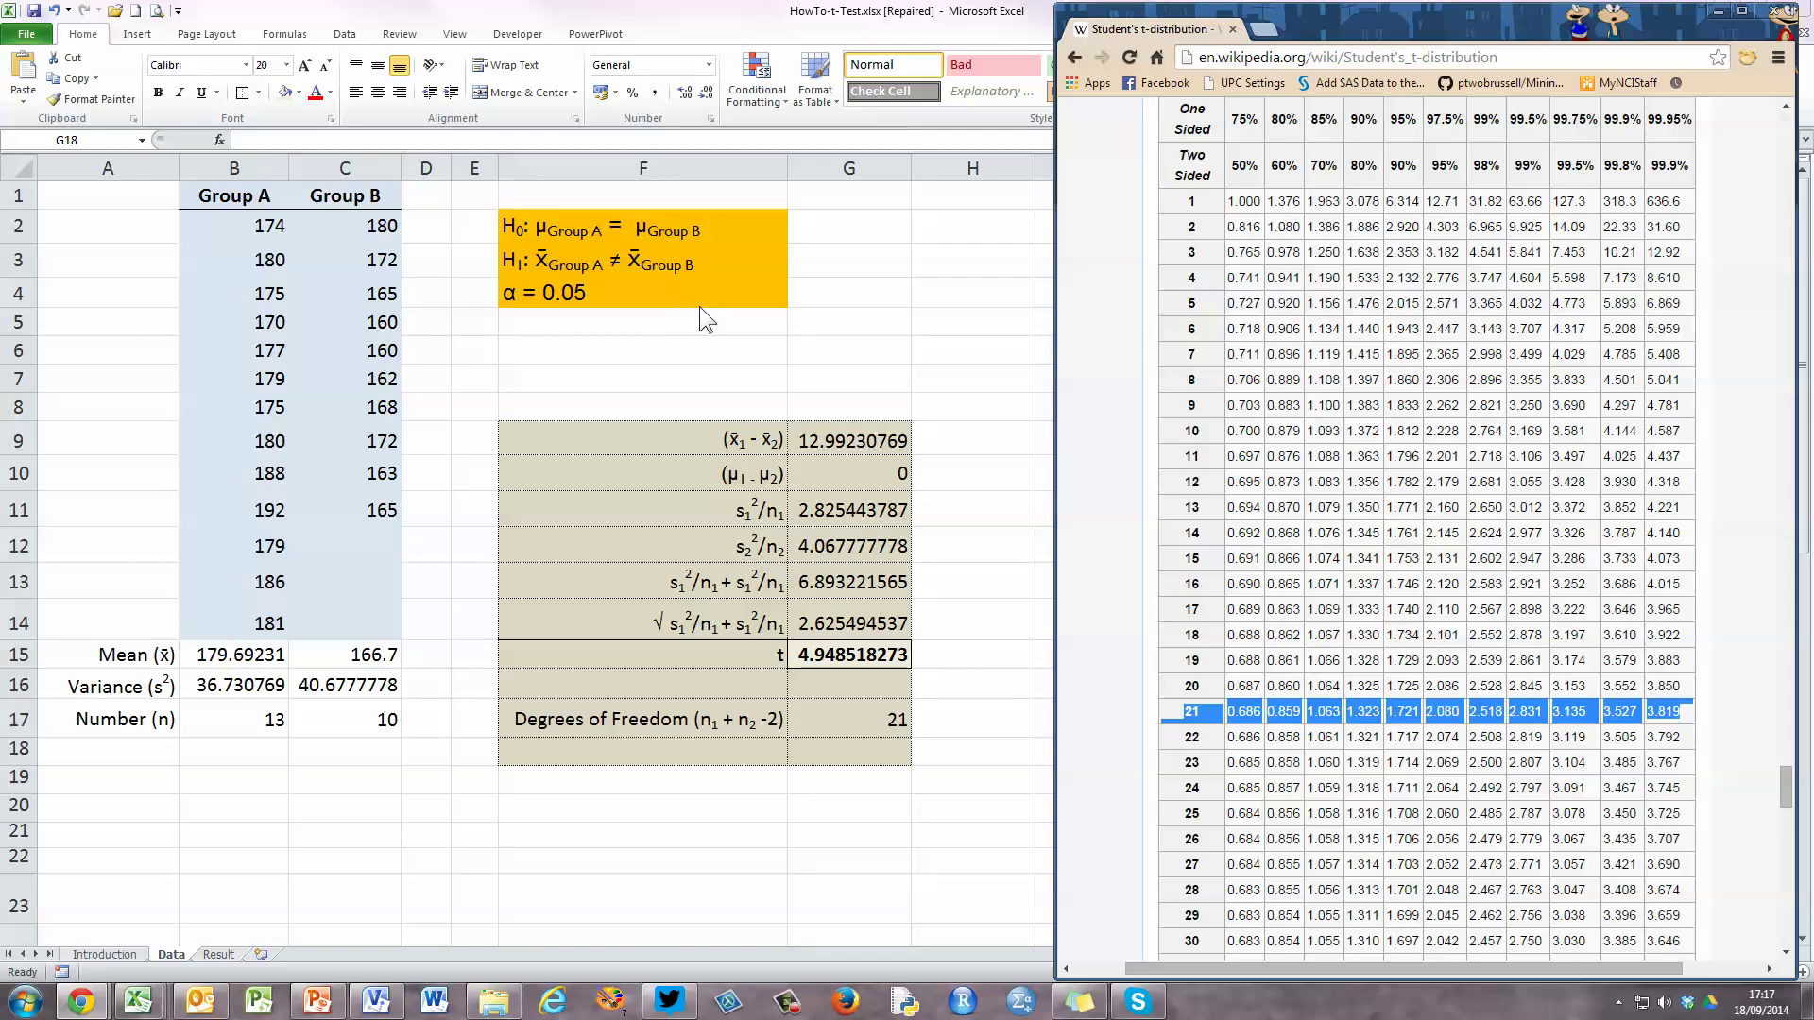
pyautogui.click(1435, 165)
pyautogui.moveTo(1433, 165); pyautogui.dragTo(1457, 167)
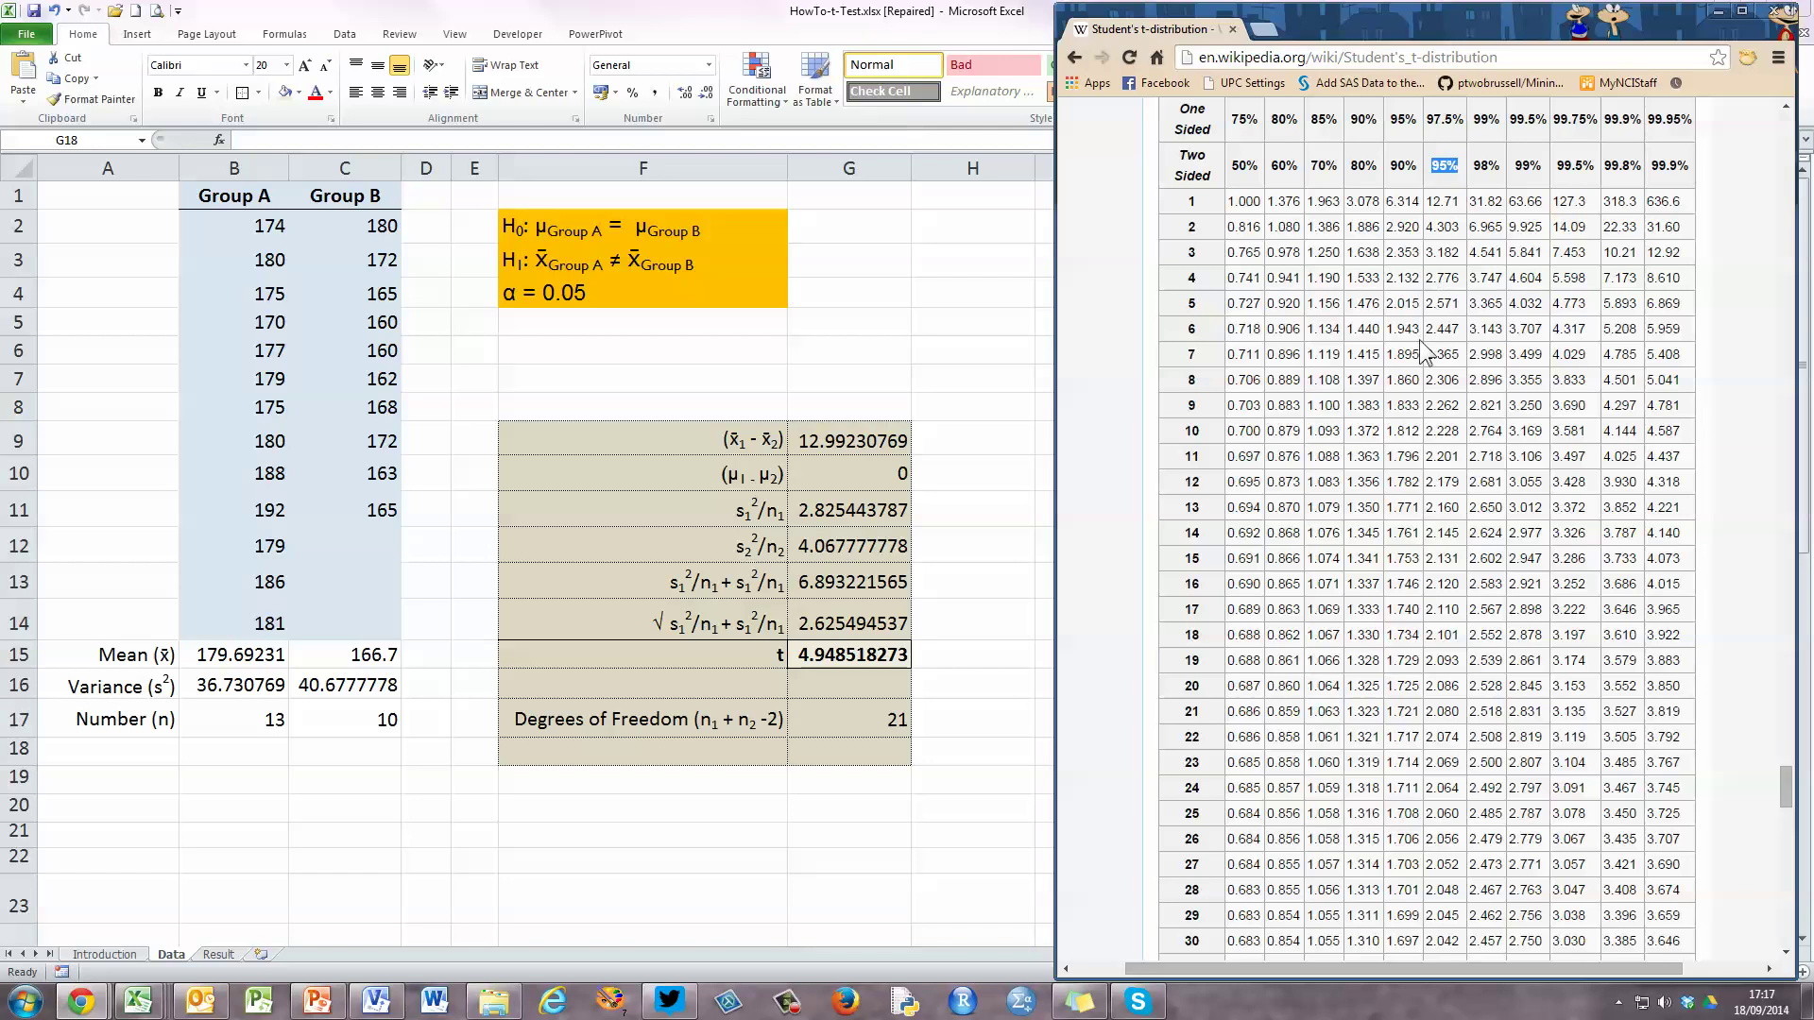
pyautogui.click(1429, 713)
pyautogui.moveTo(1430, 709); pyautogui.dragTo(1462, 711)
pyautogui.click(427, 11)
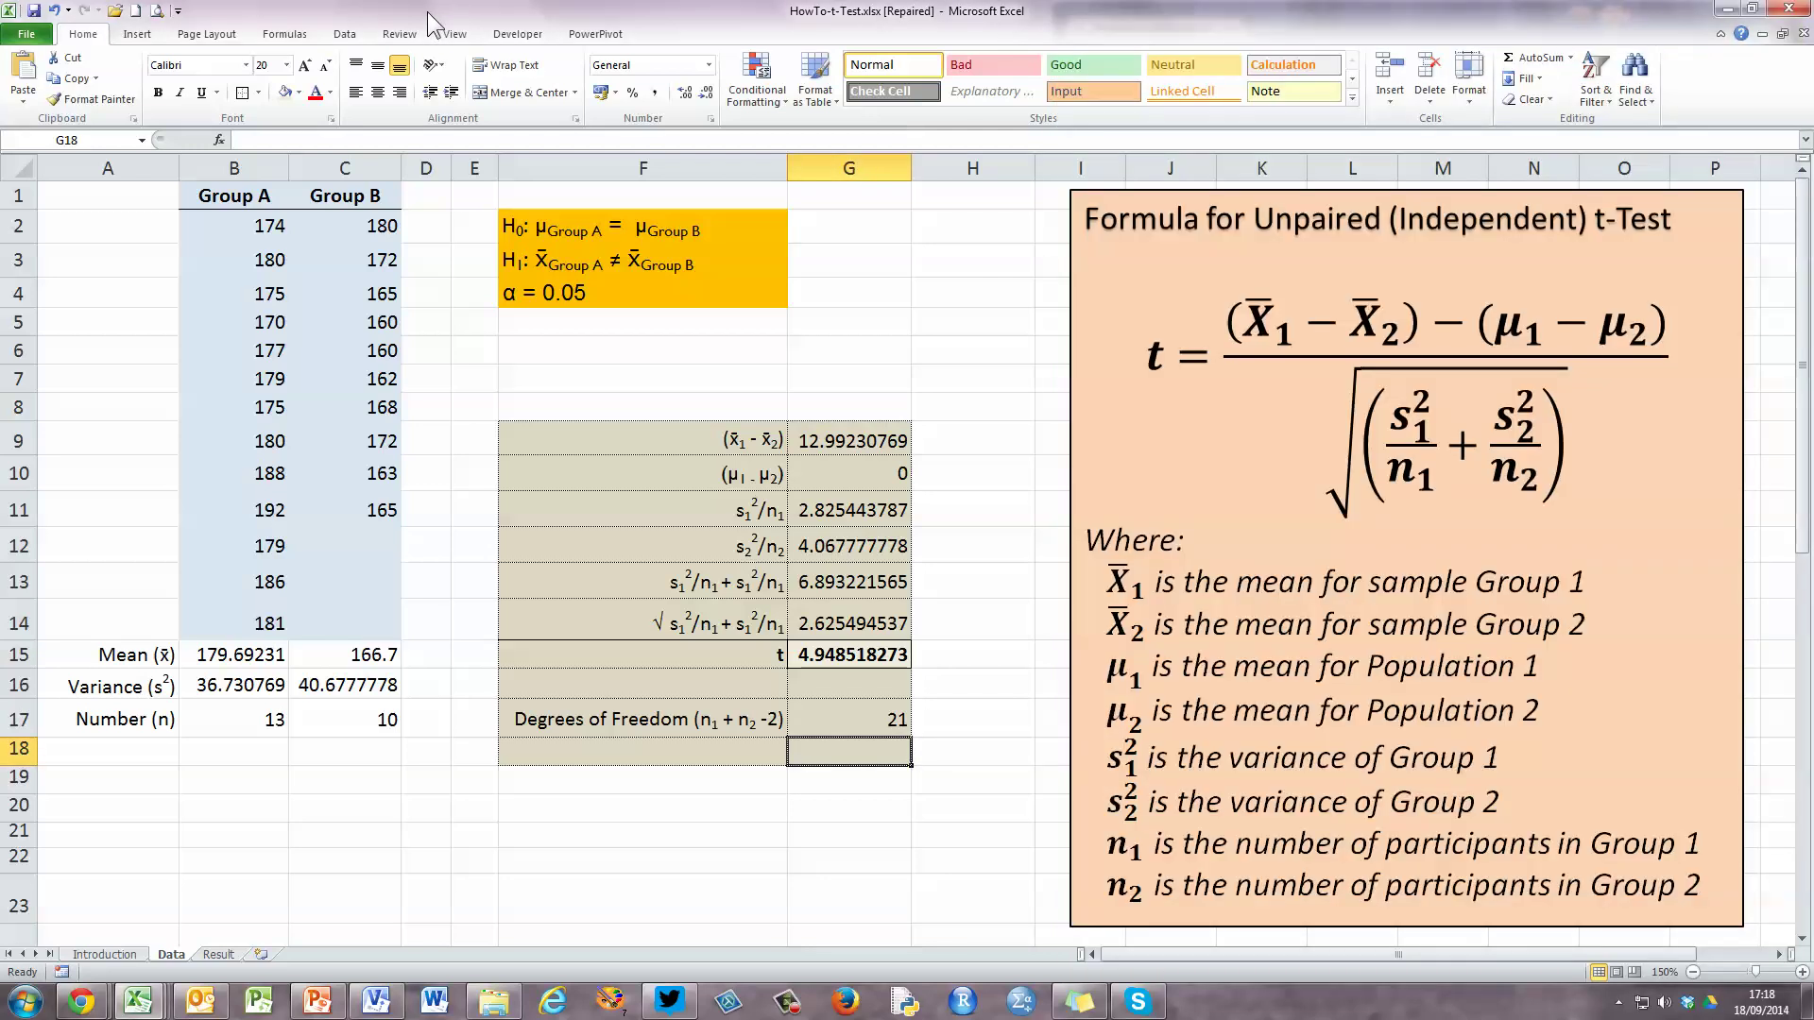